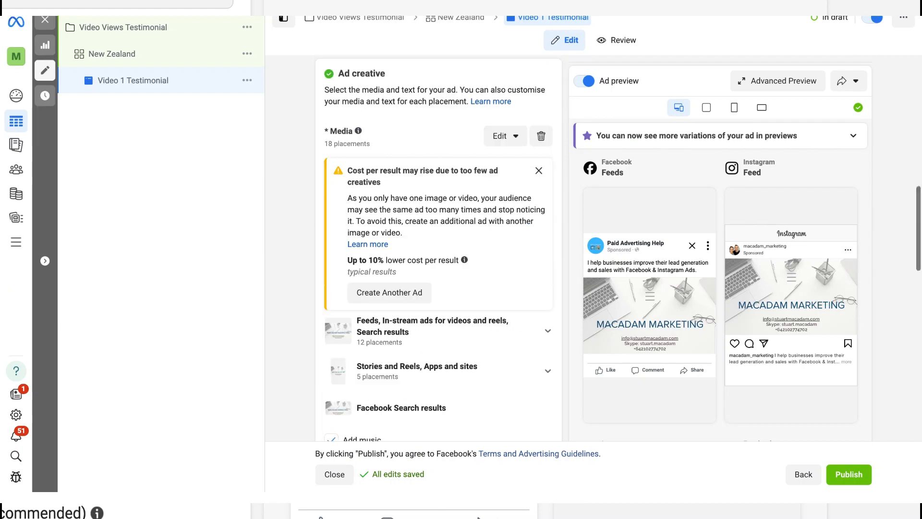
left_click(542, 144)
left_click(393, 150)
left_click(365, 194)
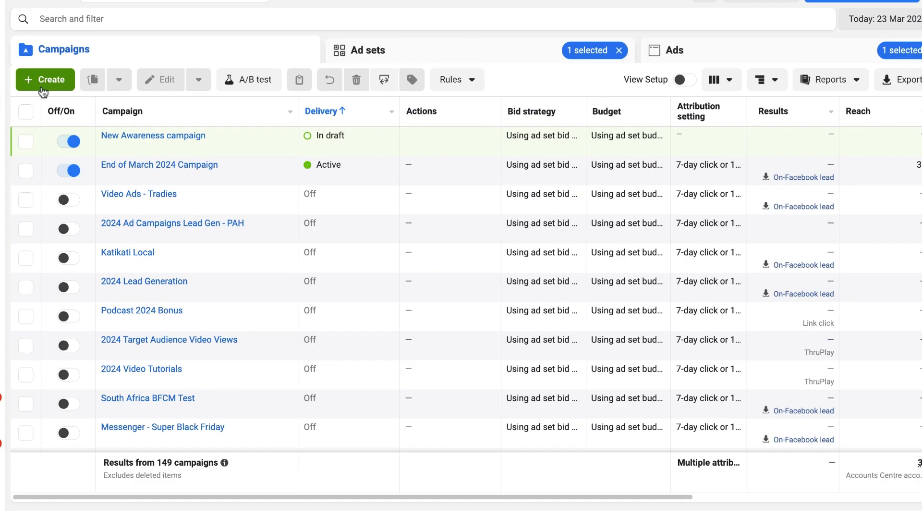
- Create a new campaign with the Auction buying type and the Awareness objective
left_click(42, 87)
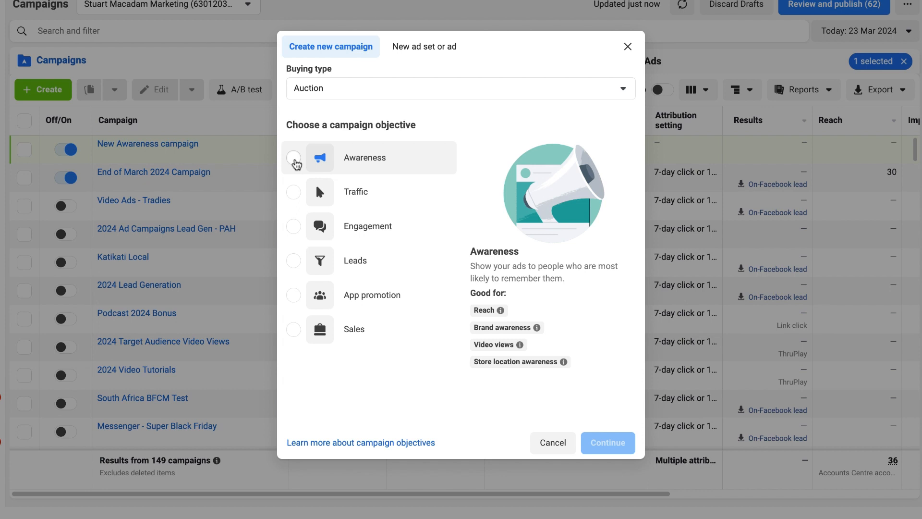
left_click(296, 162)
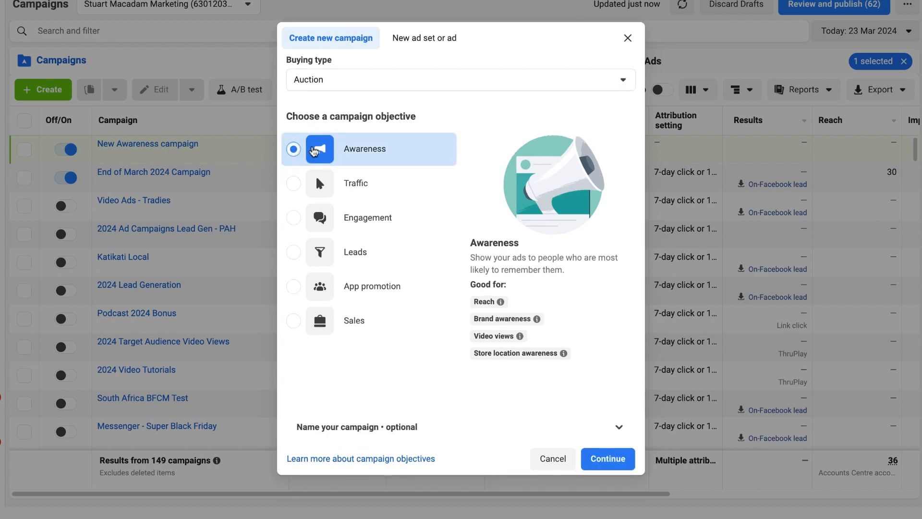
left_click(600, 462)
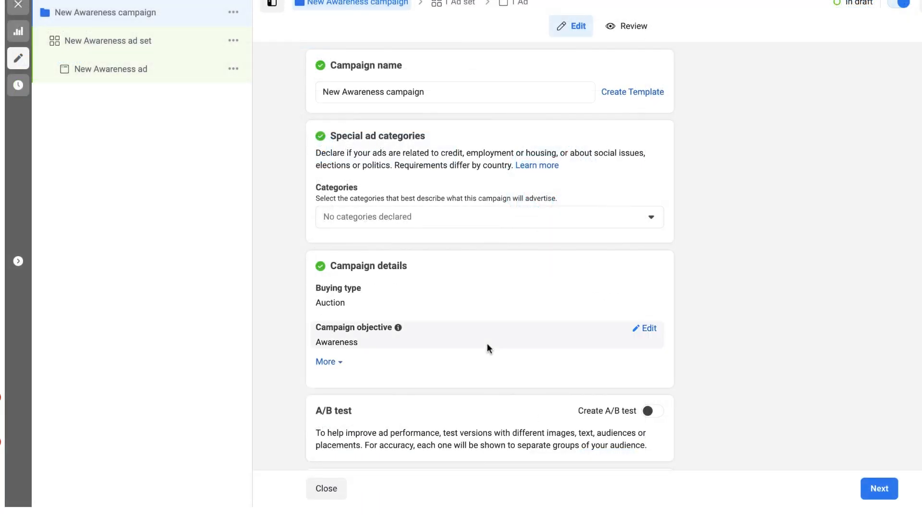
- Rename the campaign as Video Views Testimonial
left_click_drag(439, 94, 284, 96)
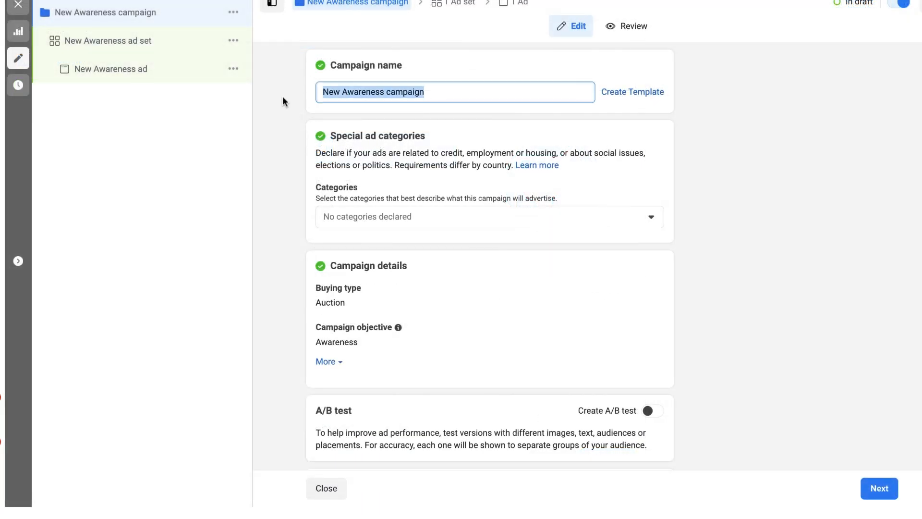
type("Video ")
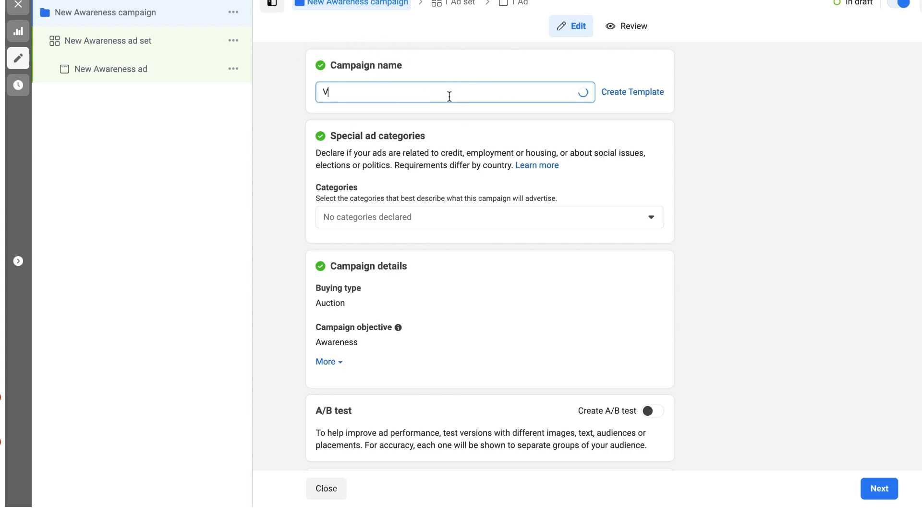
type("Views")
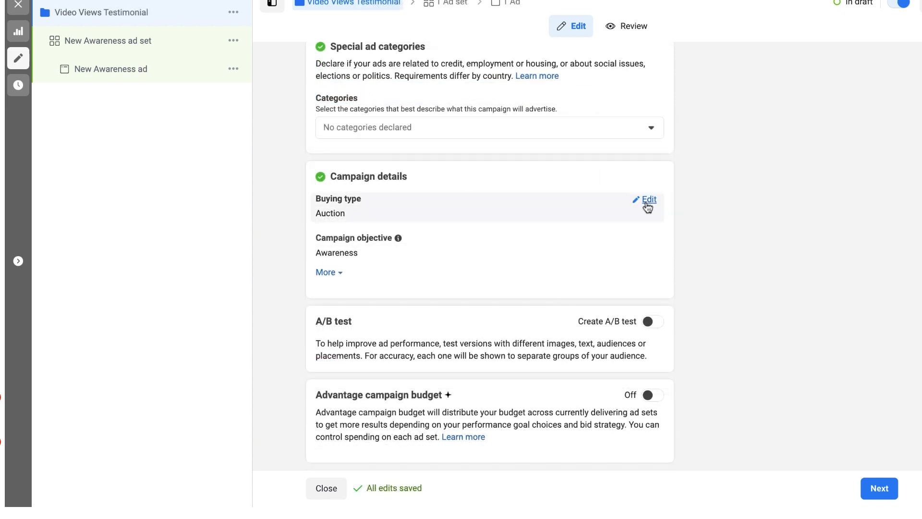
- Look at the campaign's available buying types, keeping Auction selected
left_click(647, 200)
left_click(497, 219)
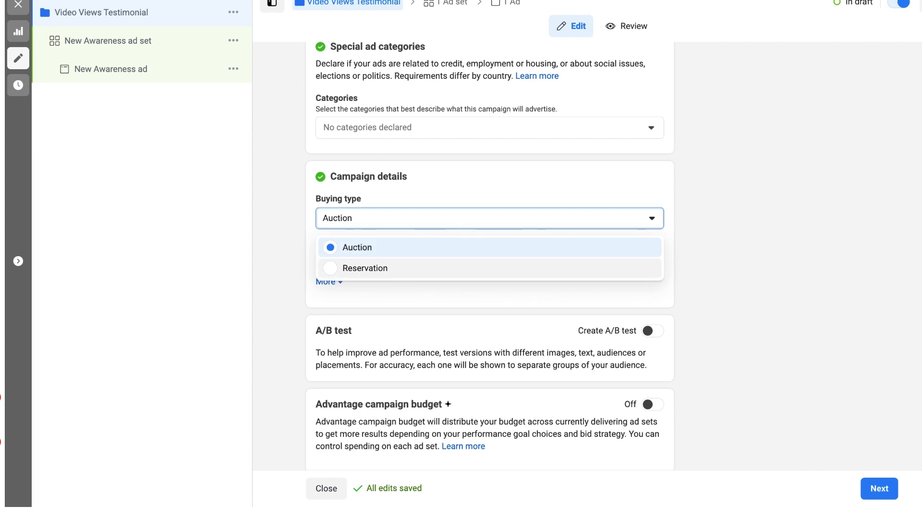
left_click(724, 219)
scroll(663, 217, "down", 1)
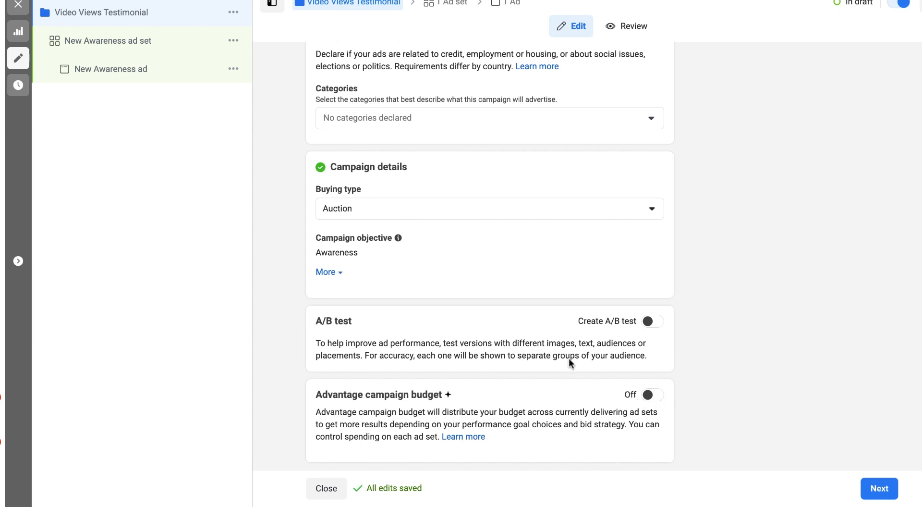
- Open the campaign's ad set and rename it as New Zealand
scroll(564, 225, "up", 2)
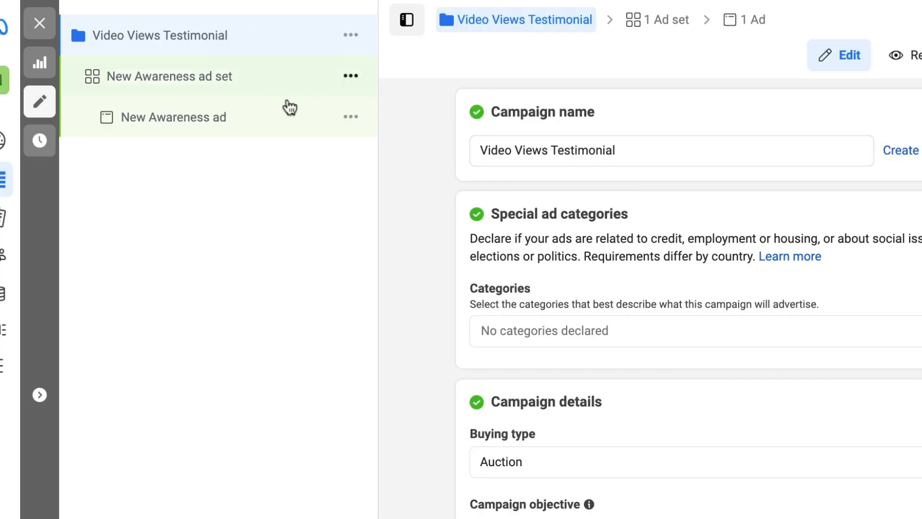
left_click(274, 90)
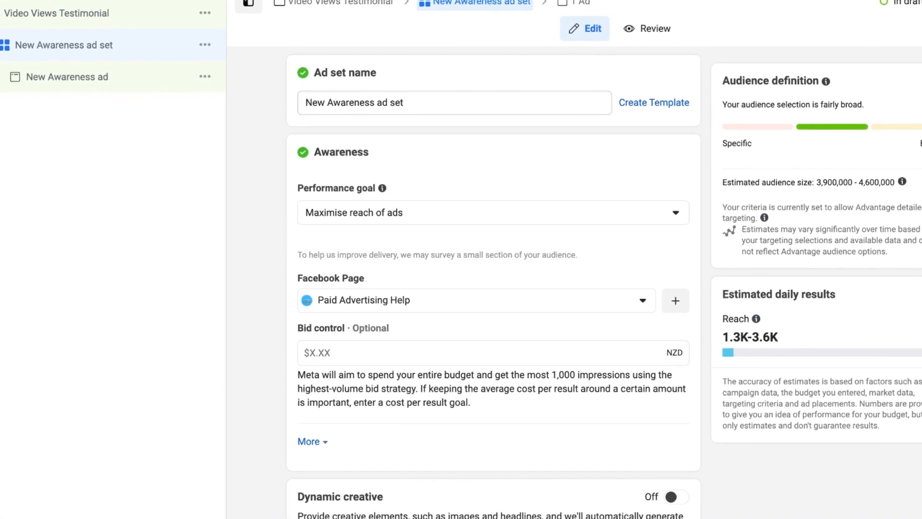
left_click_drag(409, 102, 293, 104)
key("ctrl+a")
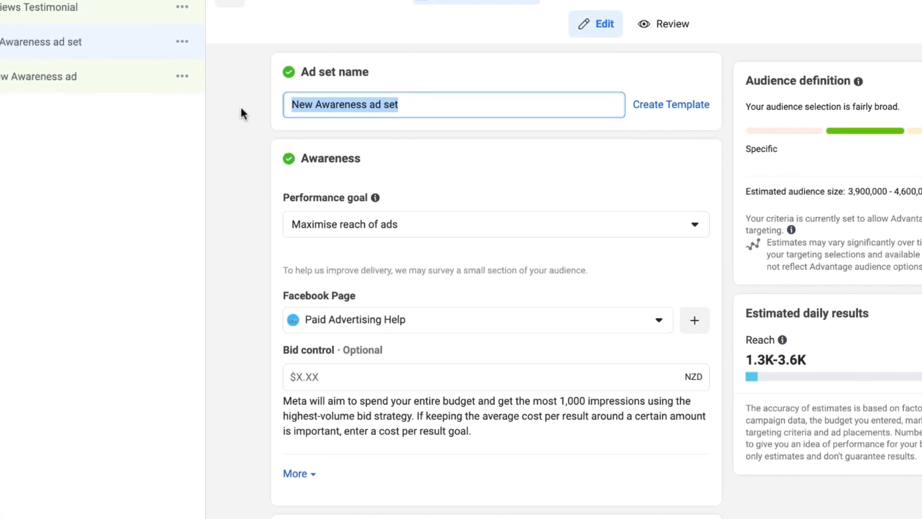
type("New Z")
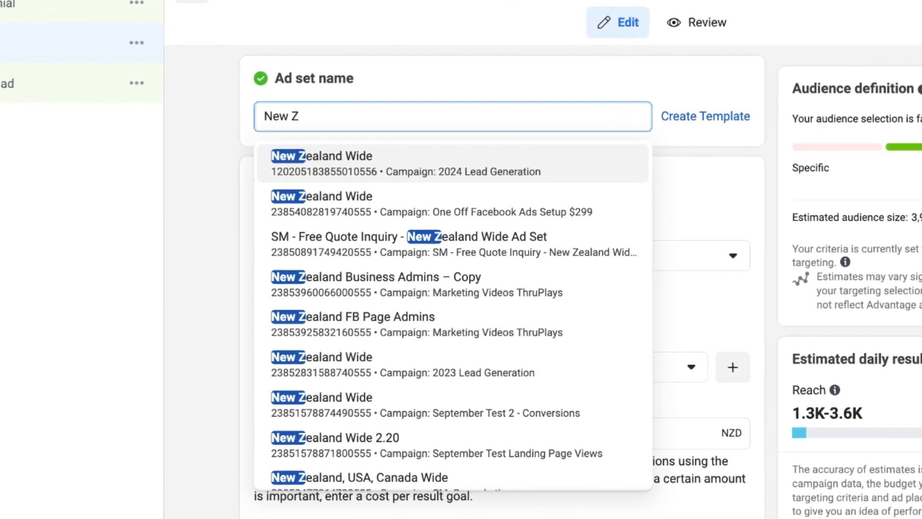
type("ealand")
left_click(207, 120)
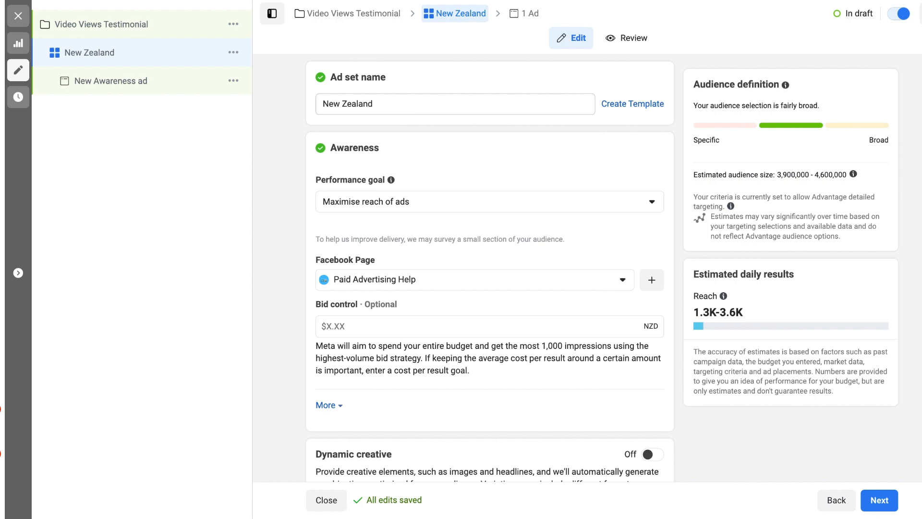
- Examine the performance goals offered for the New Zealand ad set
scroll(446, 128, "down", 2)
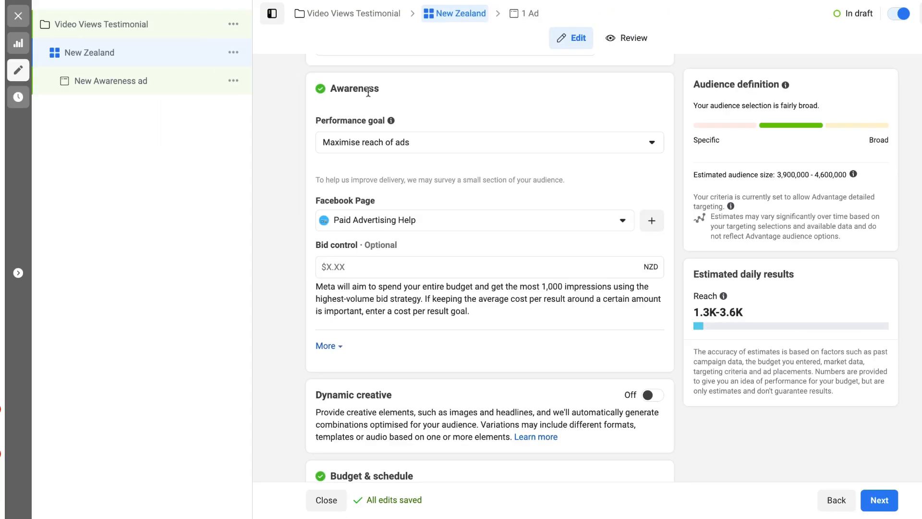
left_click(603, 142)
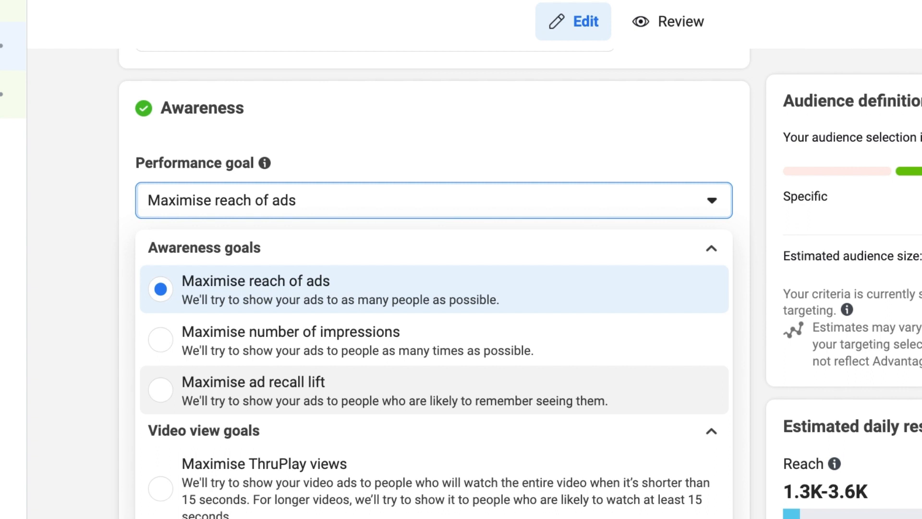
scroll(432, 388, "down", 3)
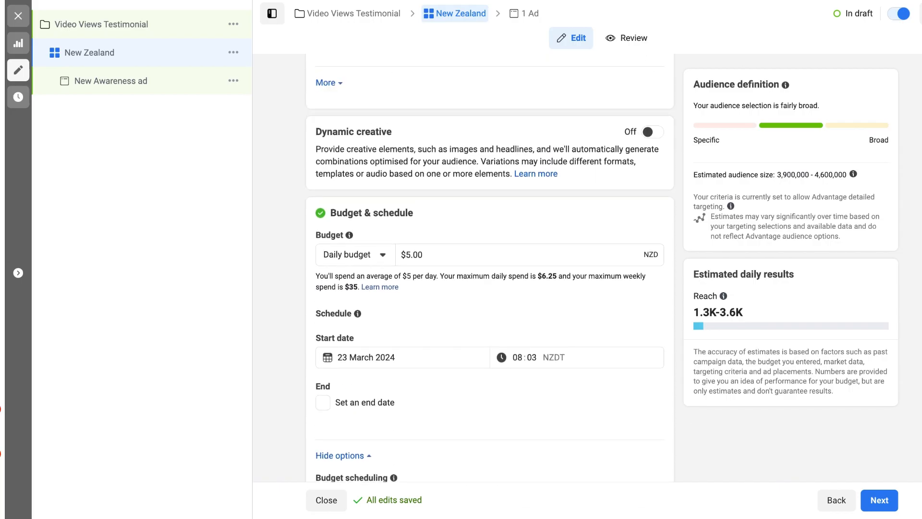
- Keep the ad set's budget type as Daily budget and set the amount to $1.63
scroll(489, 269, "down", 2)
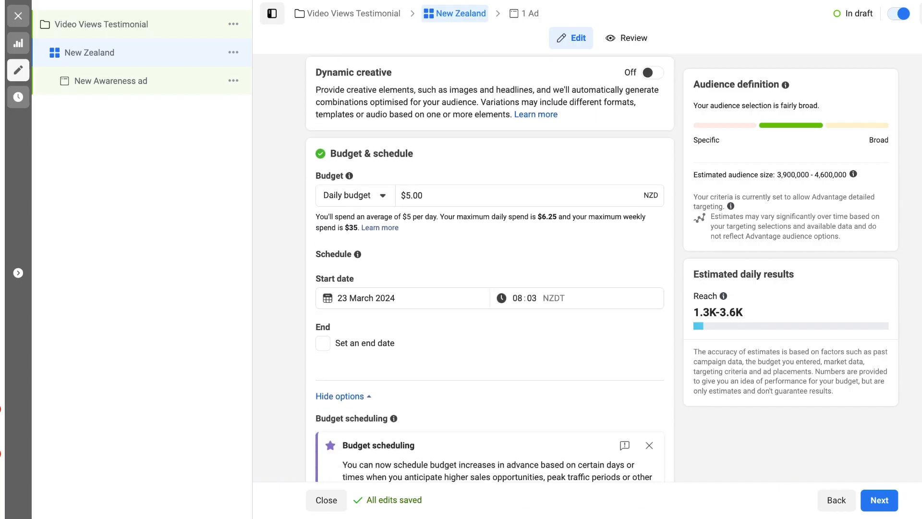
left_click(371, 197)
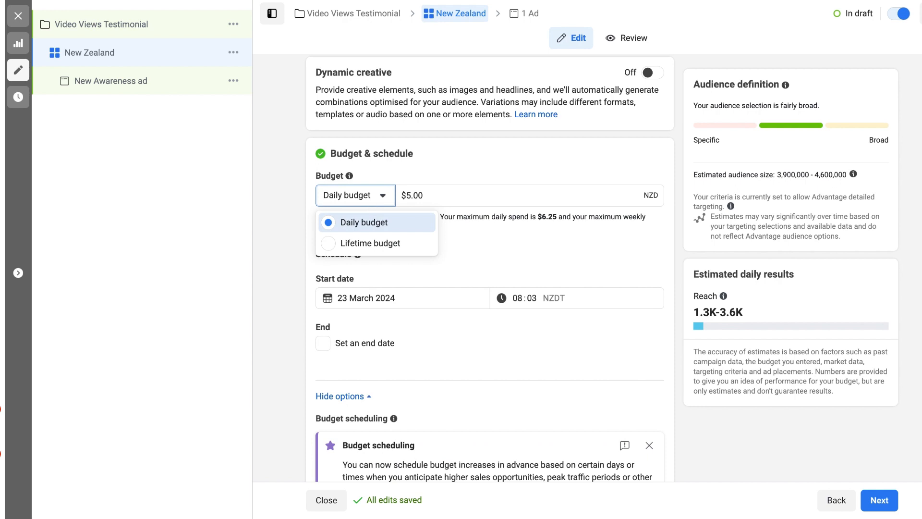
left_click(438, 148)
left_click(413, 197)
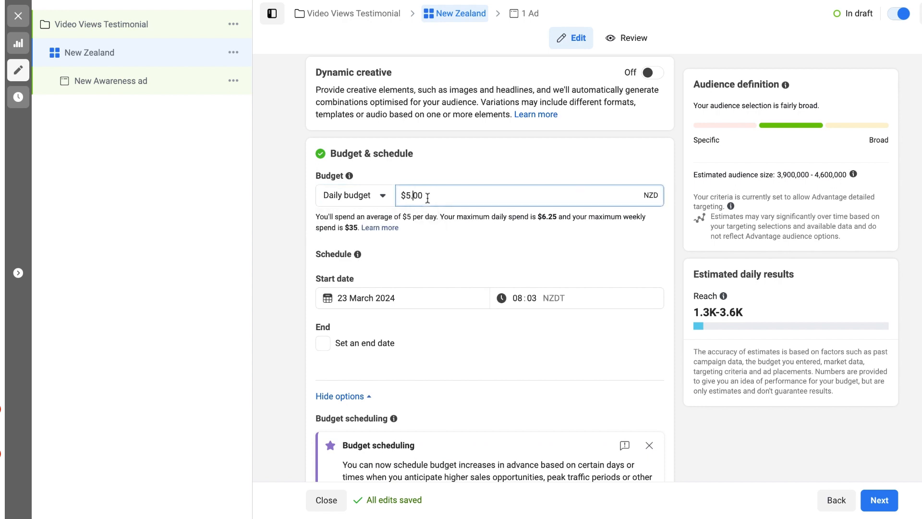
key("BackSpace")
type("1")
key("Right")
key("Right")
key("Right")
key("BackSpace")
key("BackSpace")
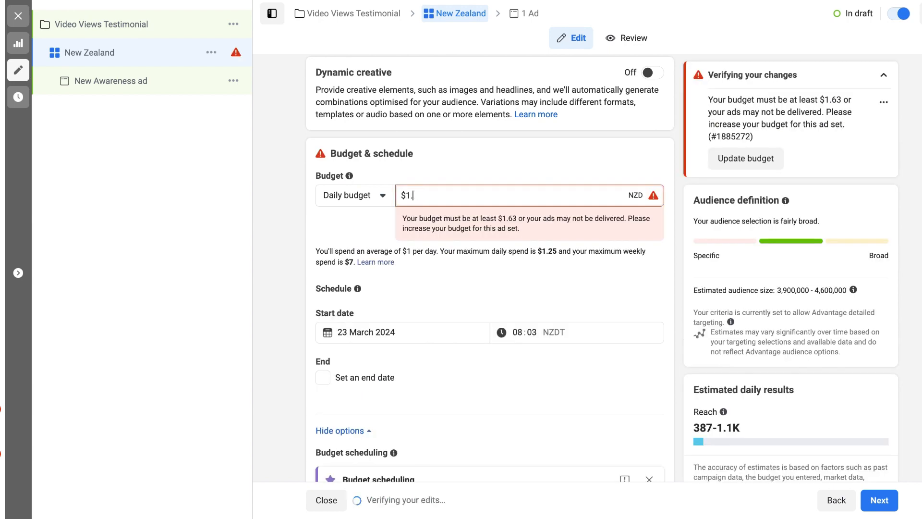
type("63")
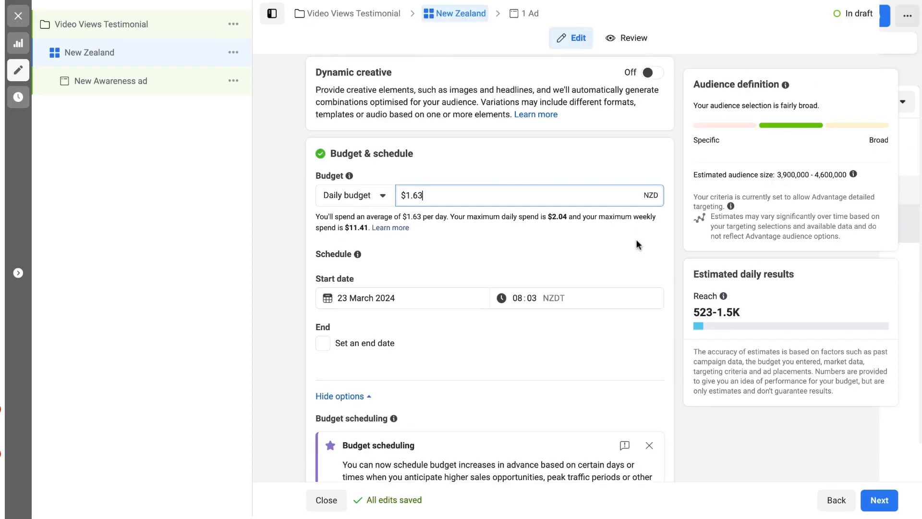
- Try a daily budget of $50 for the ad set and set it back to $1.63
key("BackSpace")
key("BackSpace")
key("BackSpace")
key("BackSpace")
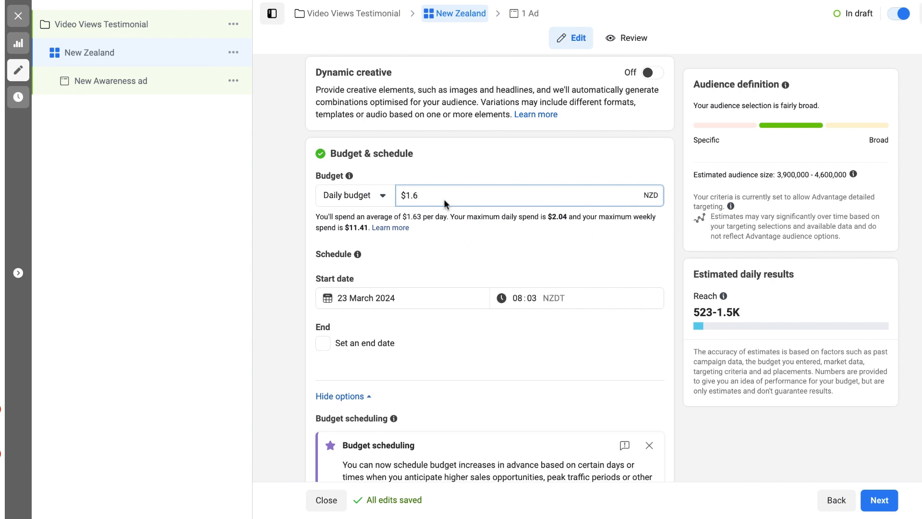
type("50")
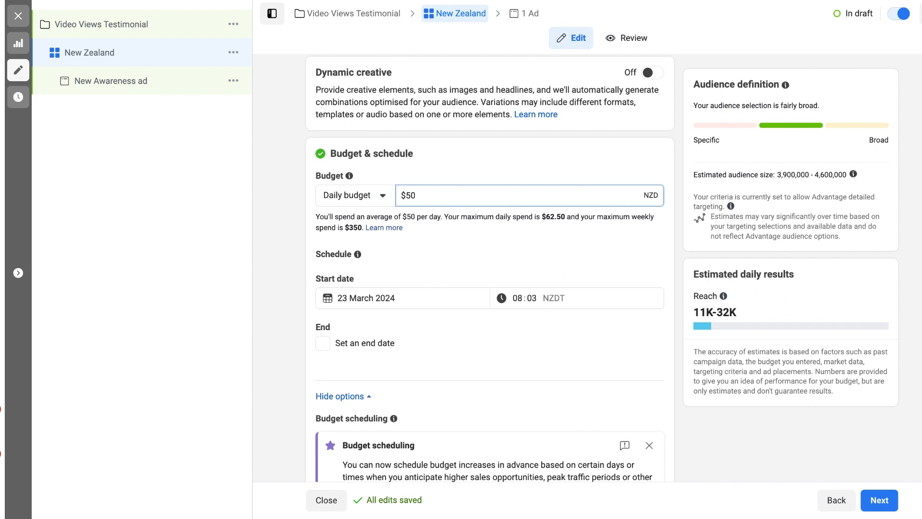
key("BackSpace")
key("BackSpace")
type("1.63")
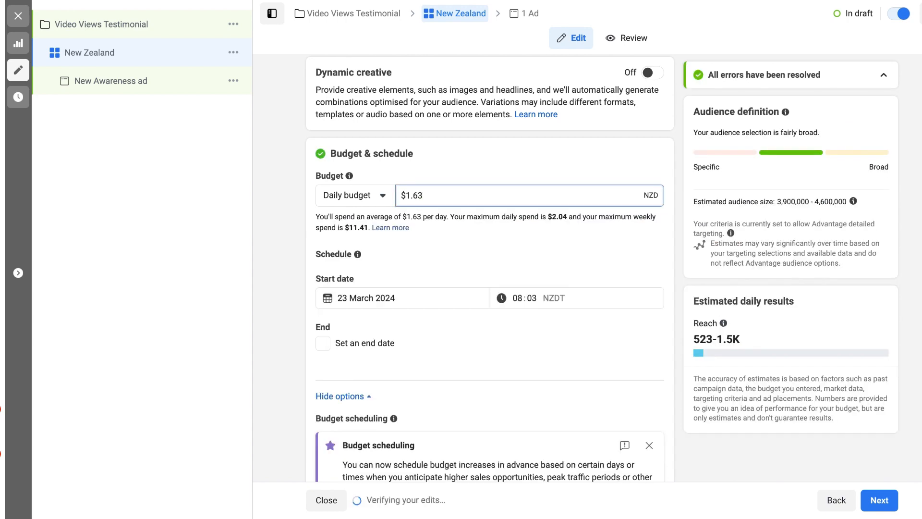
- Give the ad set an end date of 23 April 2024
scroll(445, 237, "down", 2)
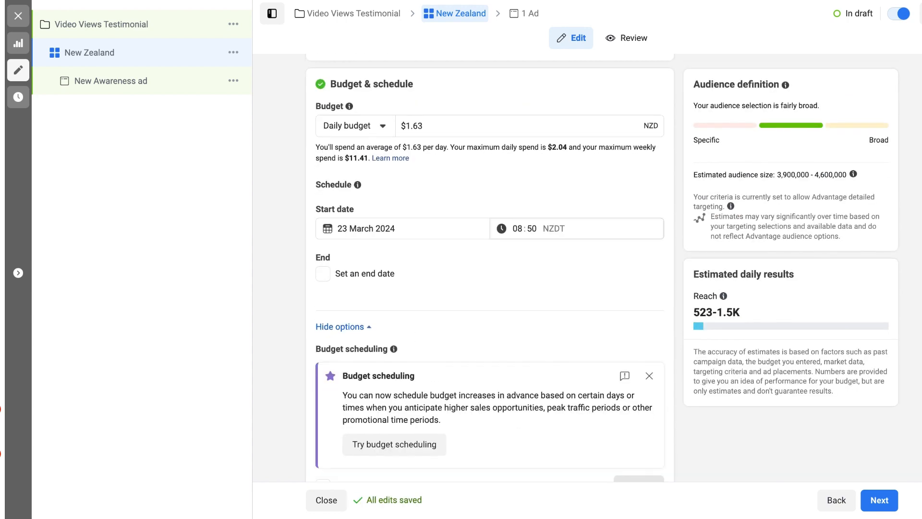
scroll(490, 270, "down", 1)
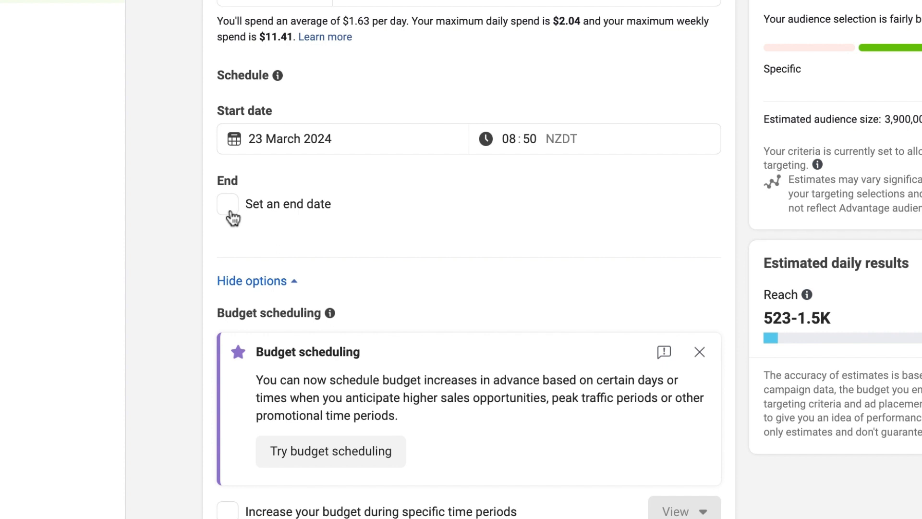
left_click(228, 204)
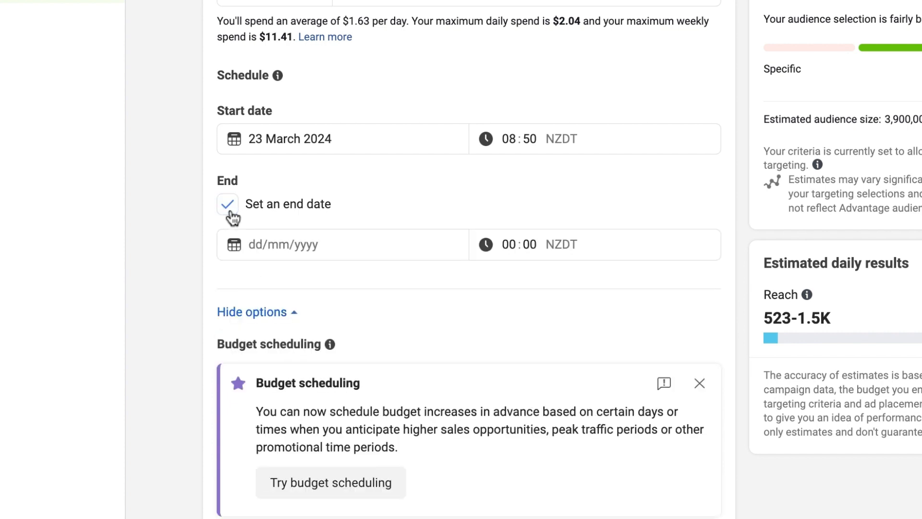
left_click(267, 244)
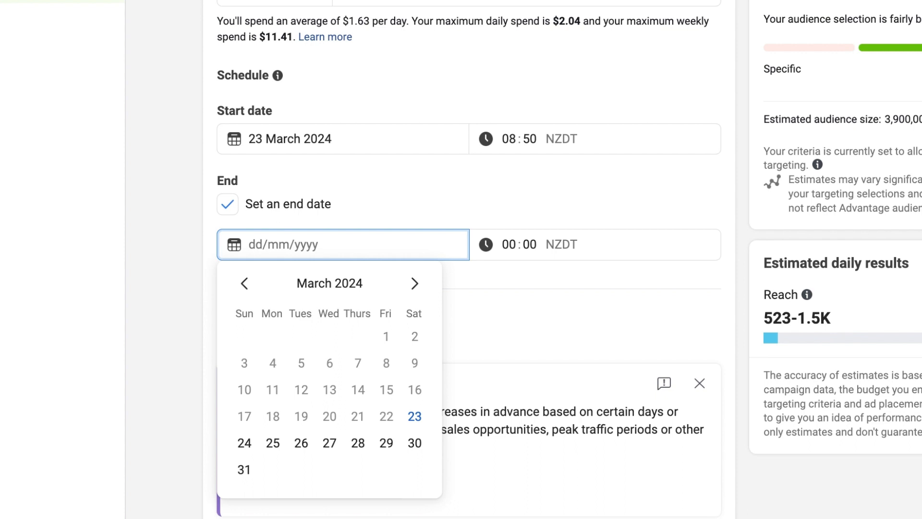
left_click(412, 295)
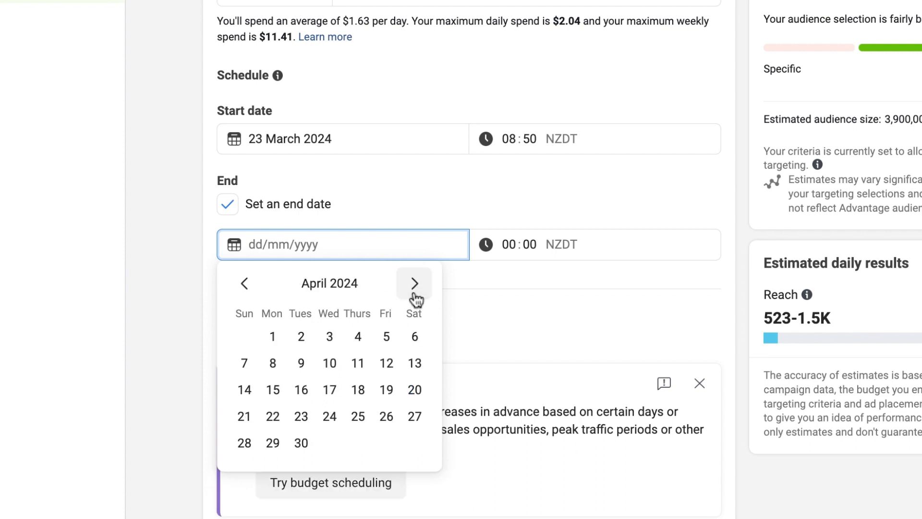
left_click(301, 417)
left_click(535, 302)
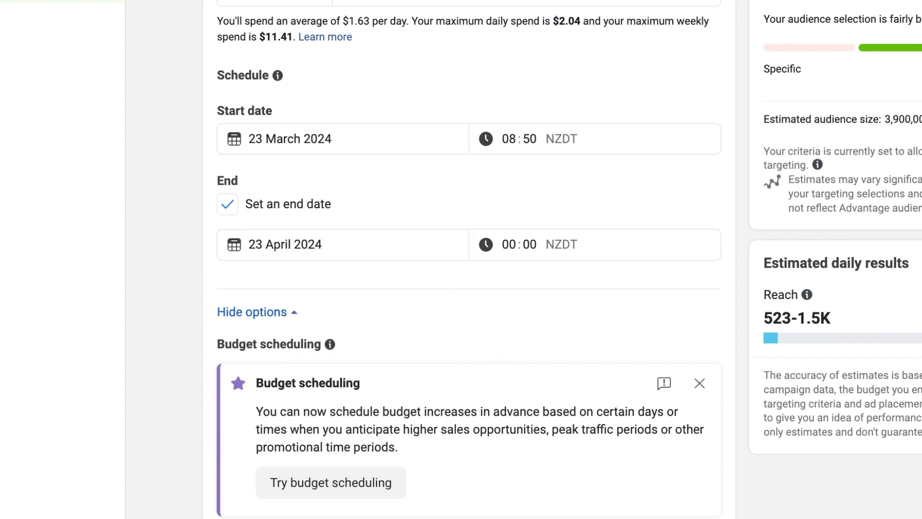
- Review the ad set's budget, schedule, audience and placement sections
scroll(390, 101, "up", 3)
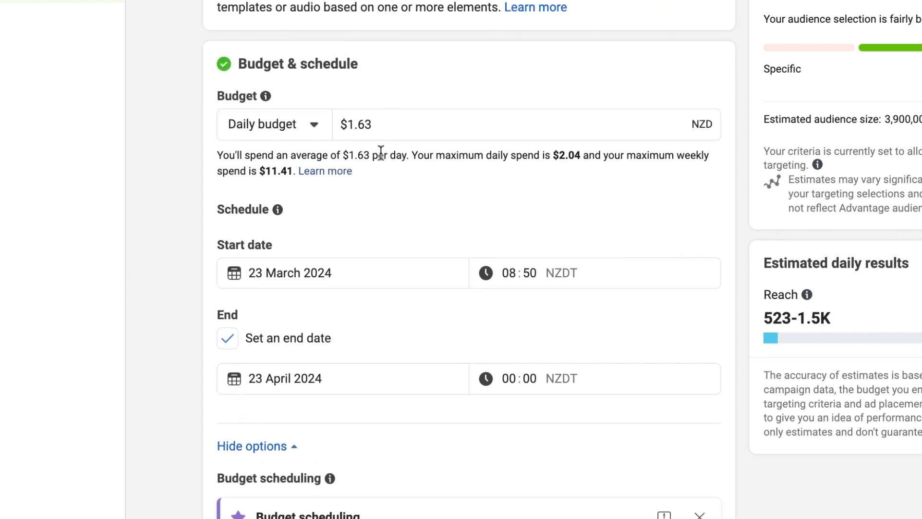
scroll(389, 376, "down", 2)
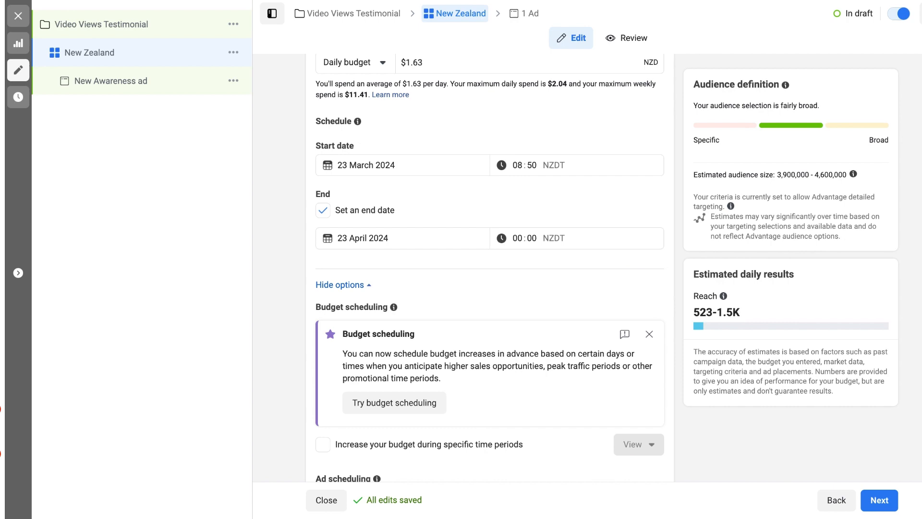
scroll(490, 269, "down", 6)
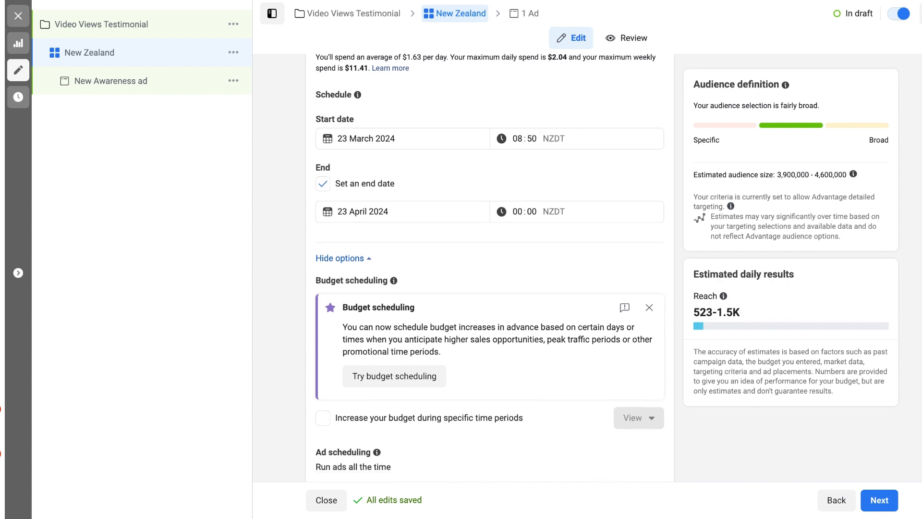
scroll(490, 269, "down", 2)
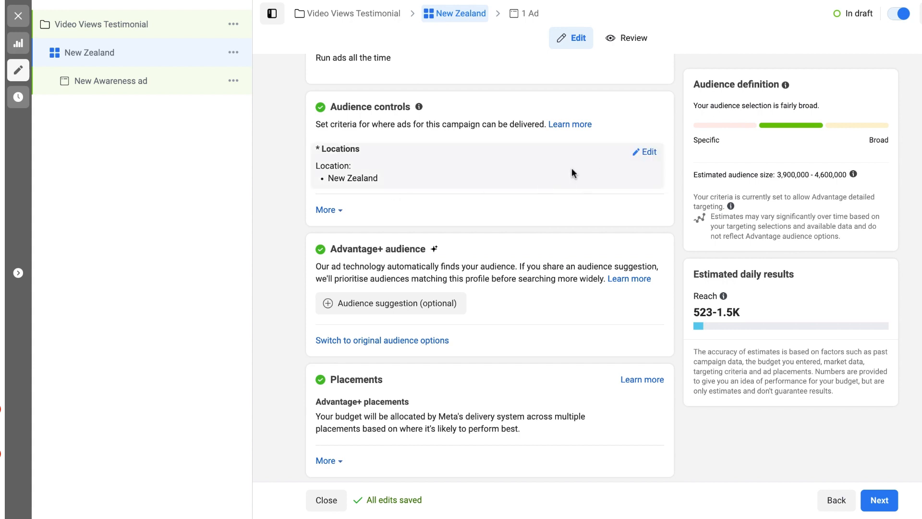
- Expand the New Zealand ad set's audience controls and set the minimum age to 25
left_click(341, 214)
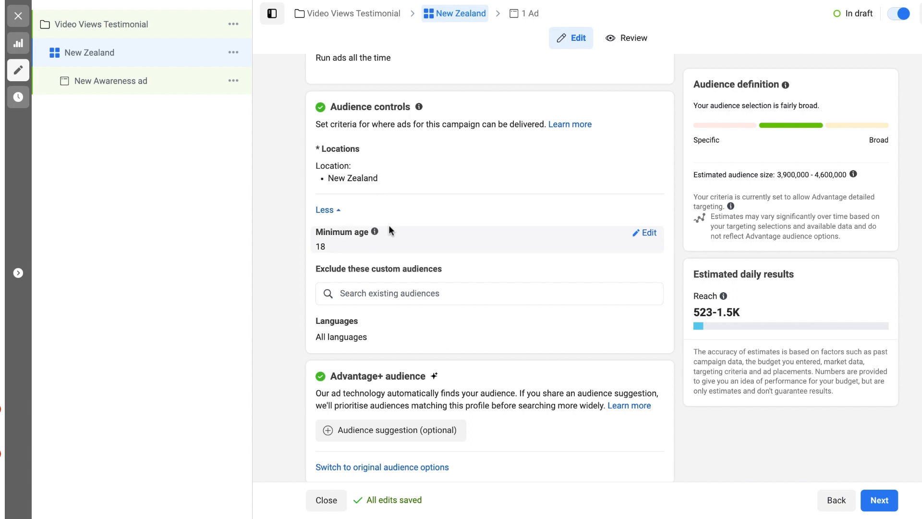
left_click(649, 233)
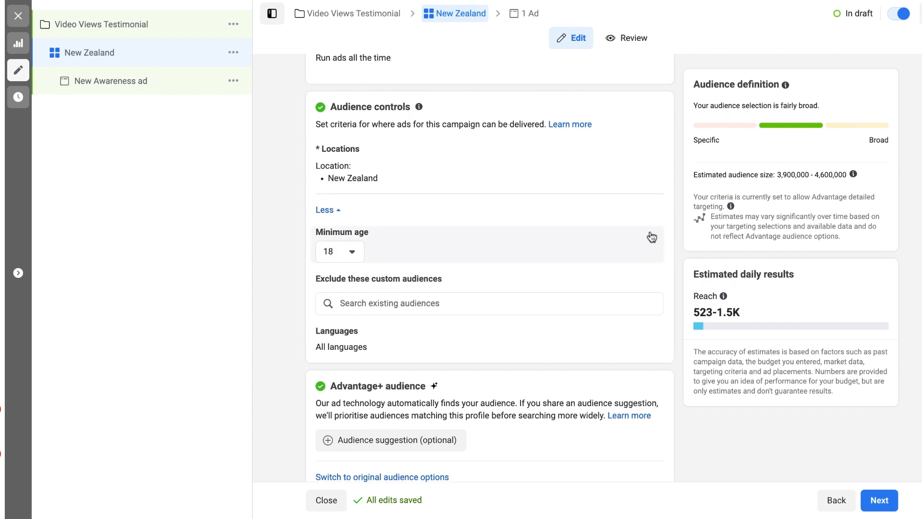
left_click(352, 255)
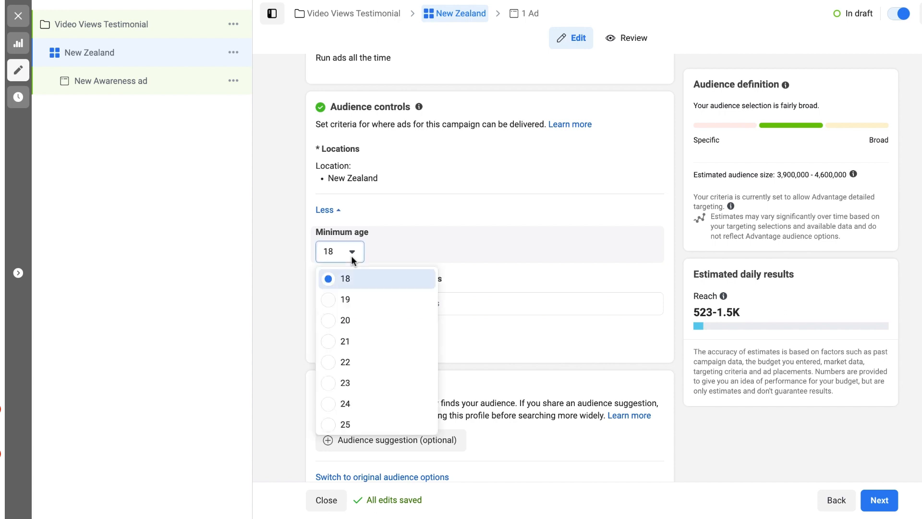
left_click(340, 423)
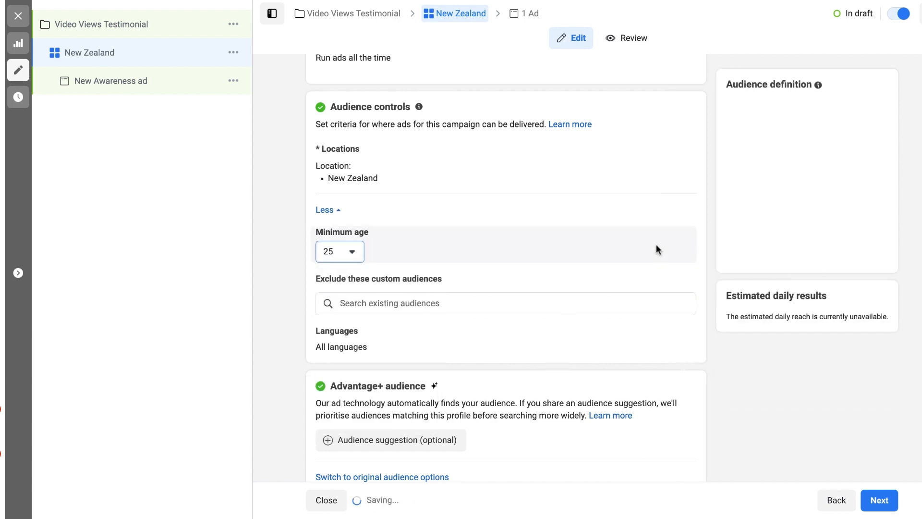
- Look through the custom audiences available for exclusion without choosing any, and examine the brand safety and suitability options under Placements
left_click(394, 313)
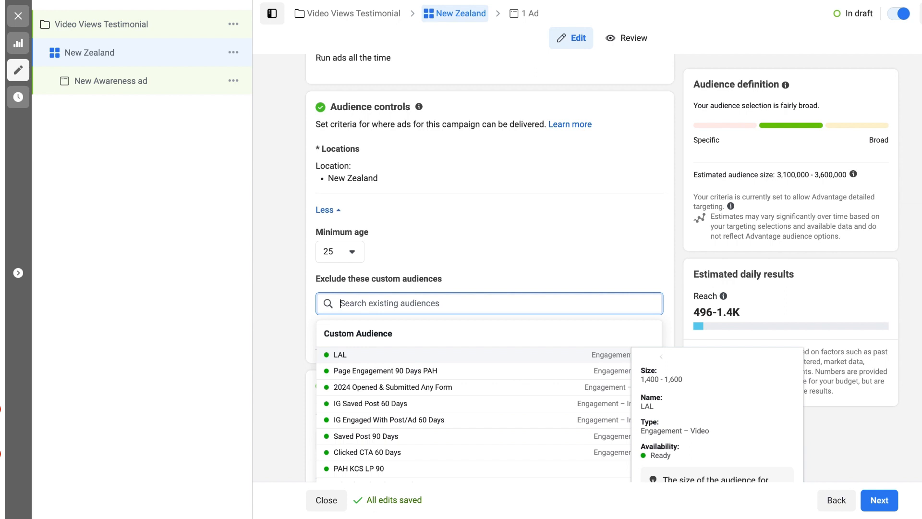
key("Escape")
scroll(490, 269, "down", 3)
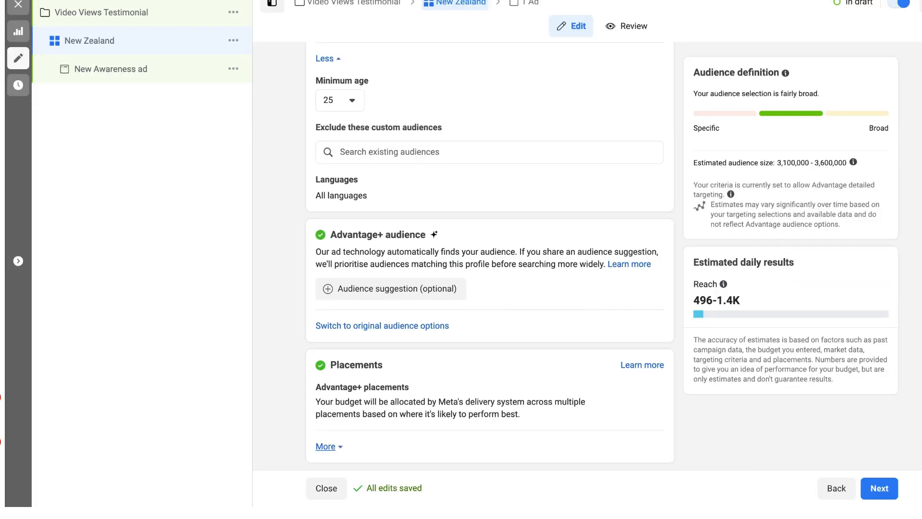
left_click(326, 446)
scroll(535, 397, "down", 5)
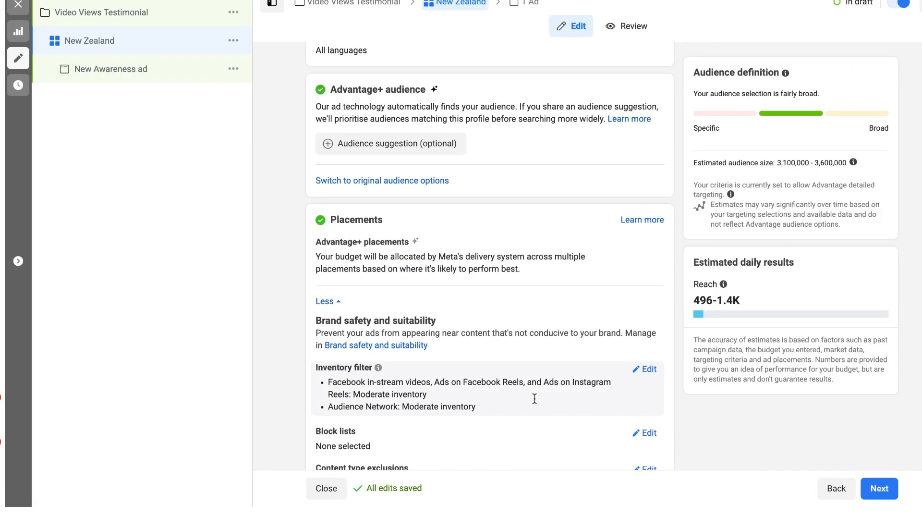
scroll(604, 311, "down", 1)
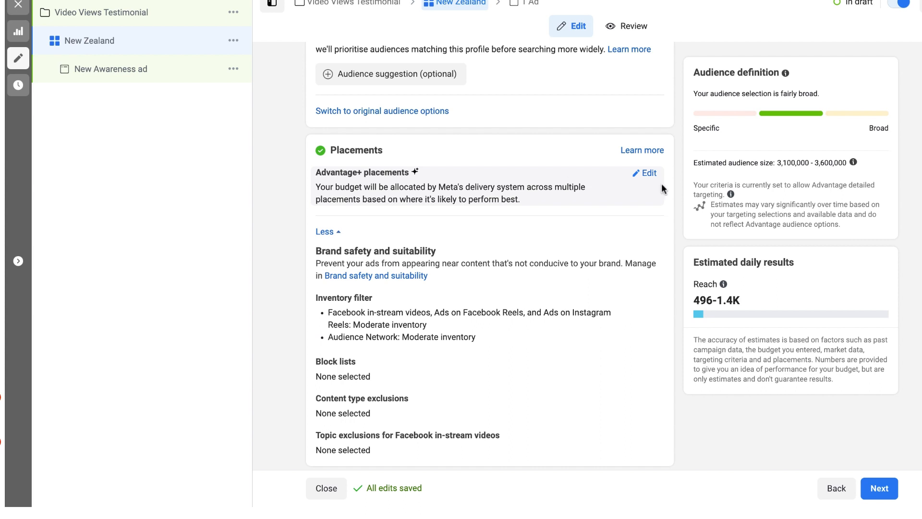
- Try manual placements for the ad set and switch back to Advantage+ placements
left_click(649, 176)
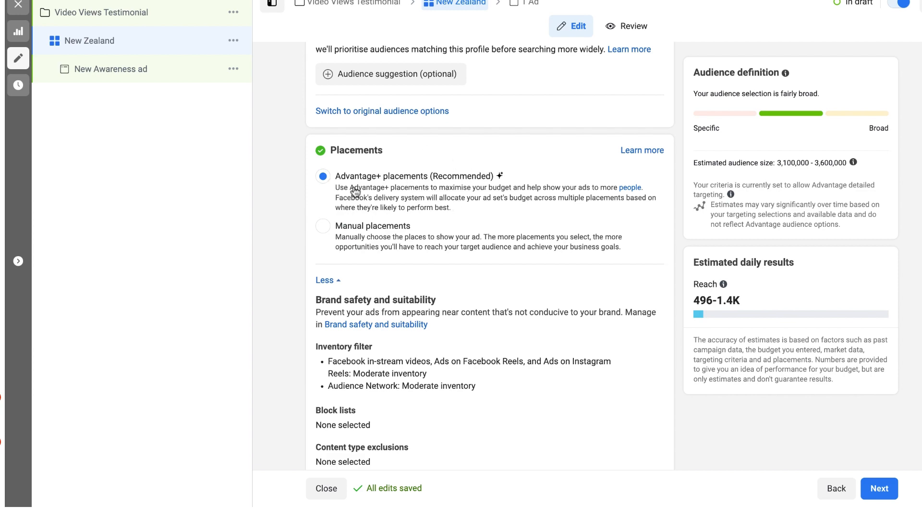
left_click(321, 226)
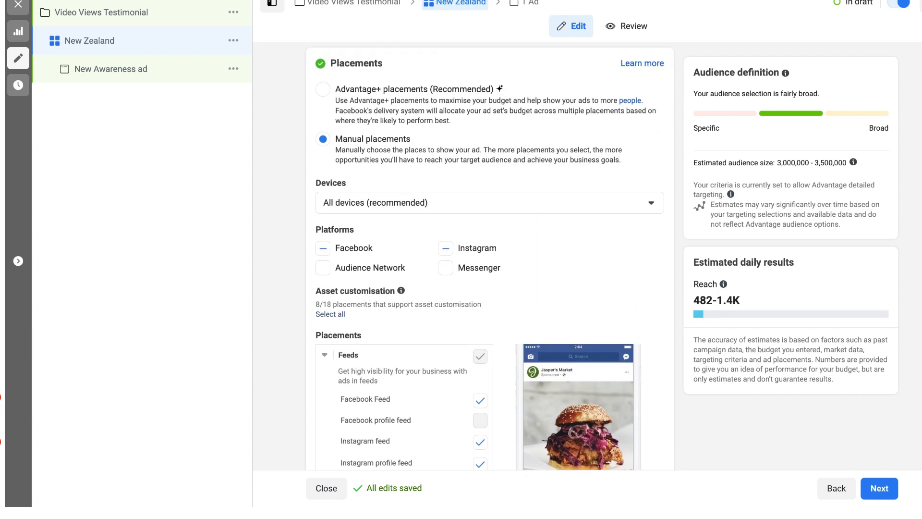
scroll(306, 95, "up", 1)
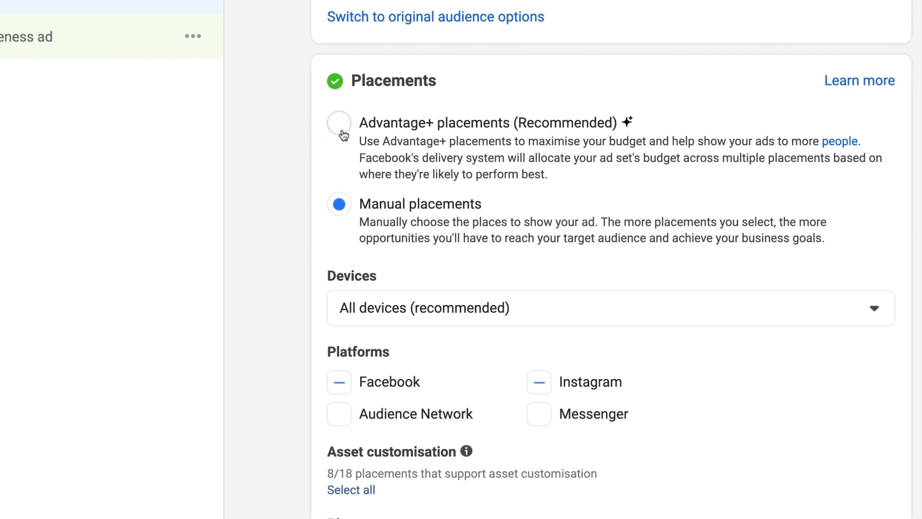
left_click(340, 126)
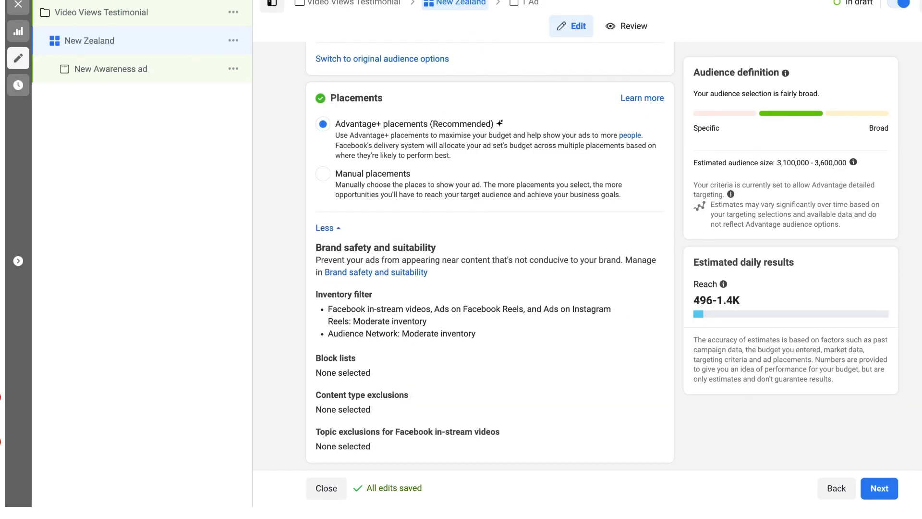
scroll(490, 262, "up", 3)
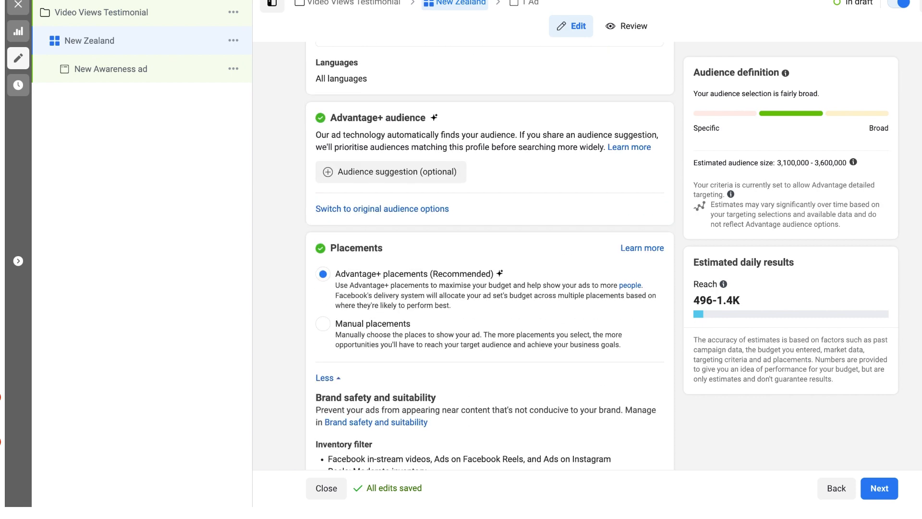
- Continue to the ad level and rename the ad as Video 1 Testimonial
left_click(879, 488)
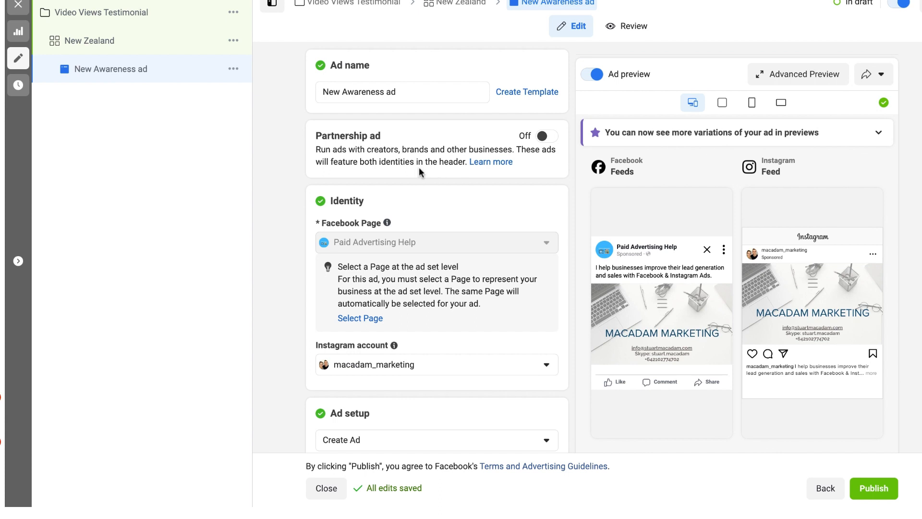
left_click_drag(421, 92, 292, 101)
type("Video 1 Testimonial")
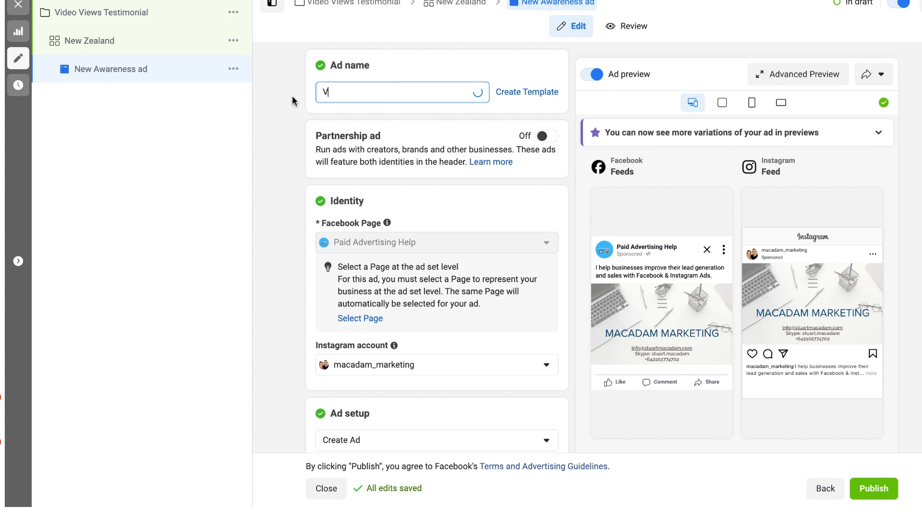
- Review the ad's identity and format settings and its ad setup choices, keeping Create Ad selected
scroll(391, 137, "down", 2)
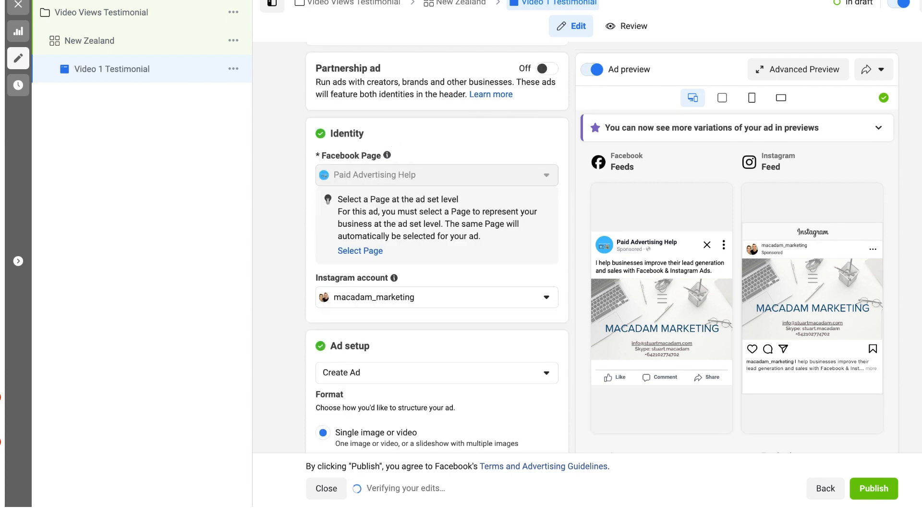
scroll(392, 139, "down", 3)
scroll(405, 100, "up", 1)
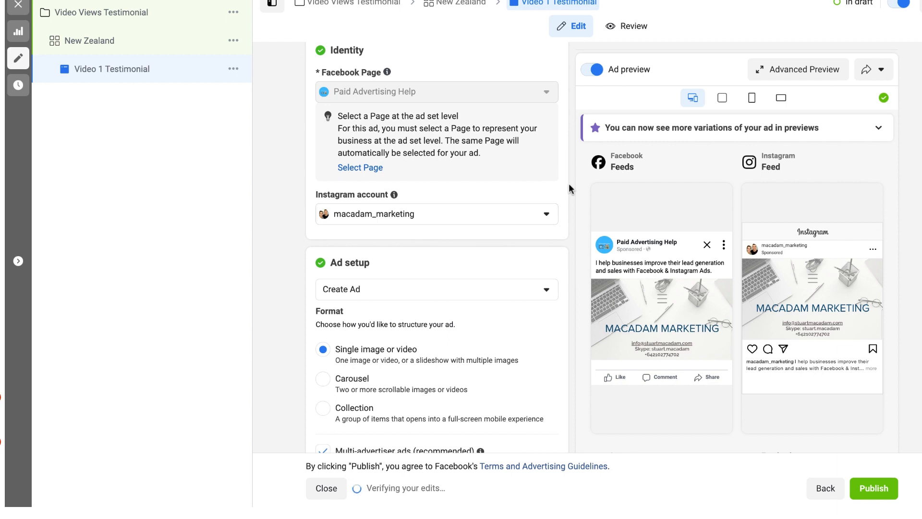
scroll(568, 183, "down", 4)
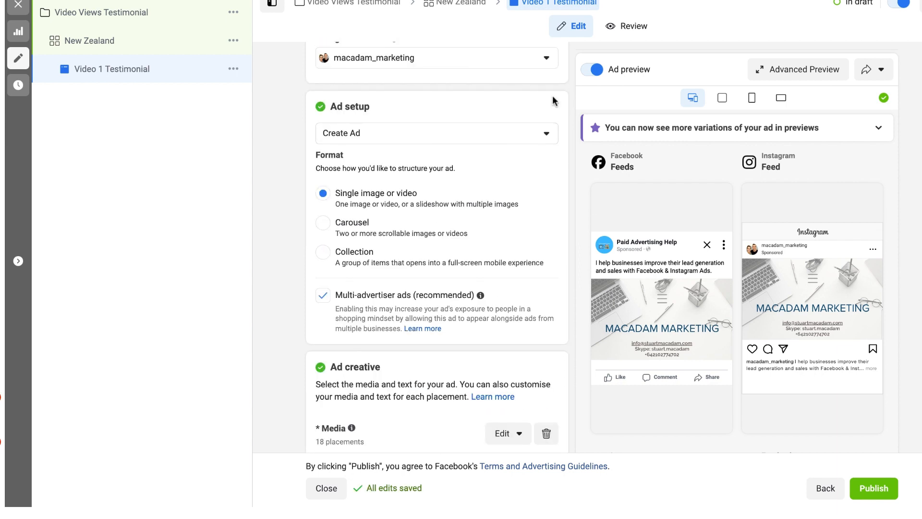
left_click(550, 135)
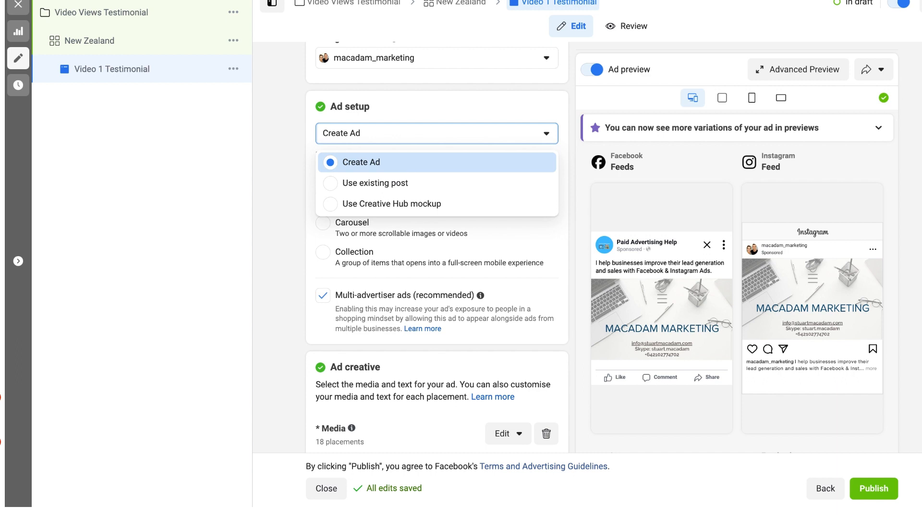
left_click(384, 162)
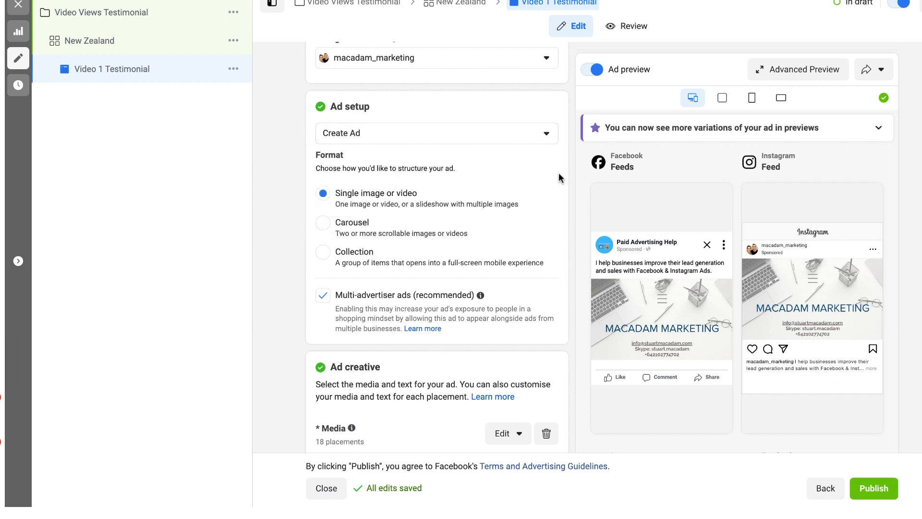
- Replace the ad creative's existing media with the 640 × 368 account video of the man in a dark jacket, leaving it untrimmed
scroll(560, 177, "down", 6)
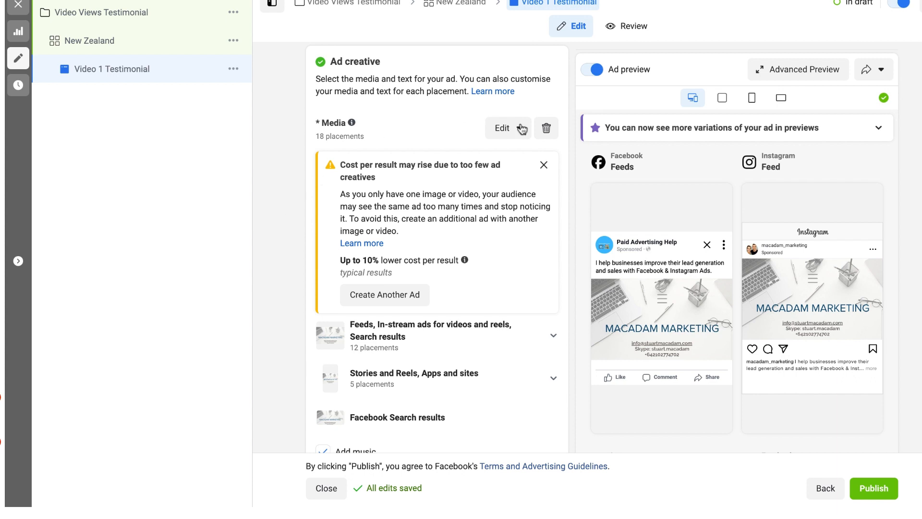
left_click(546, 129)
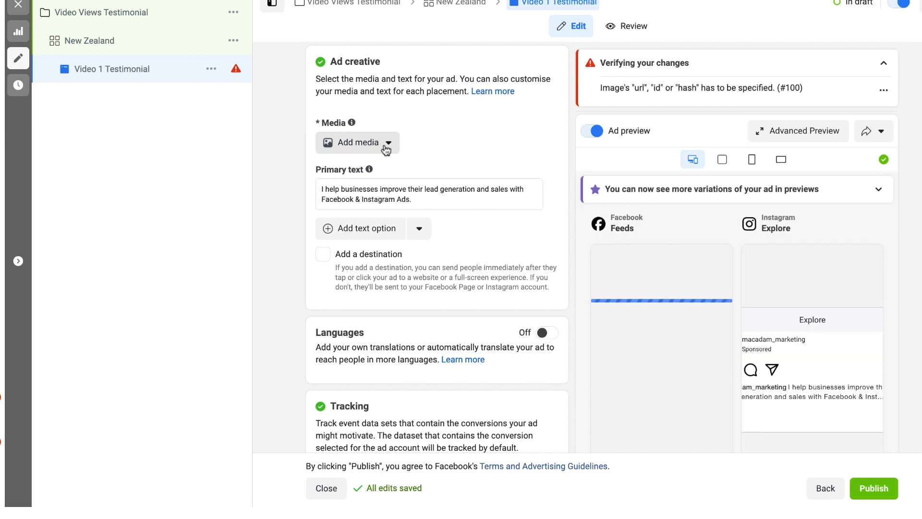
left_click(387, 144)
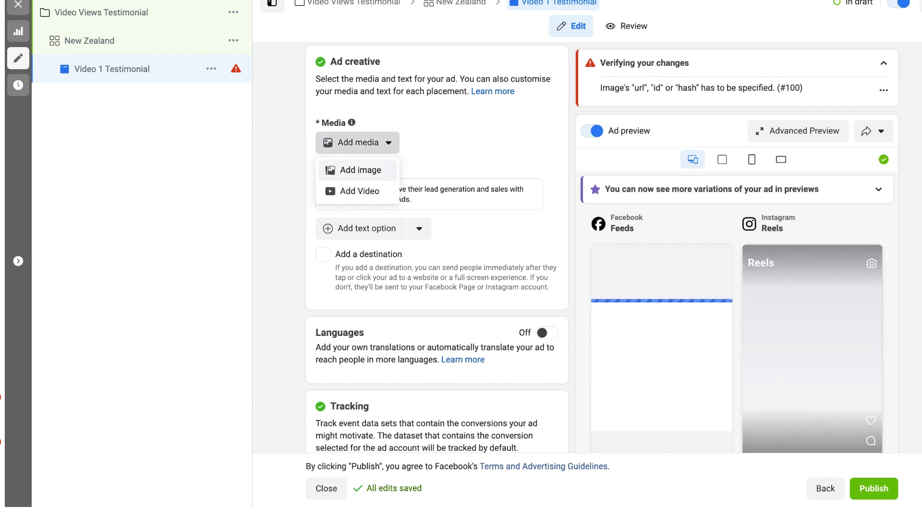
left_click(355, 192)
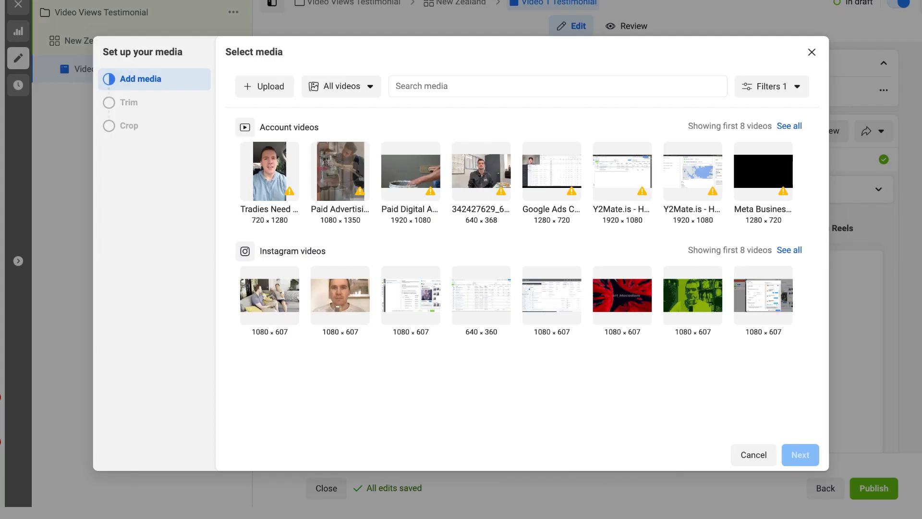
left_click(479, 187)
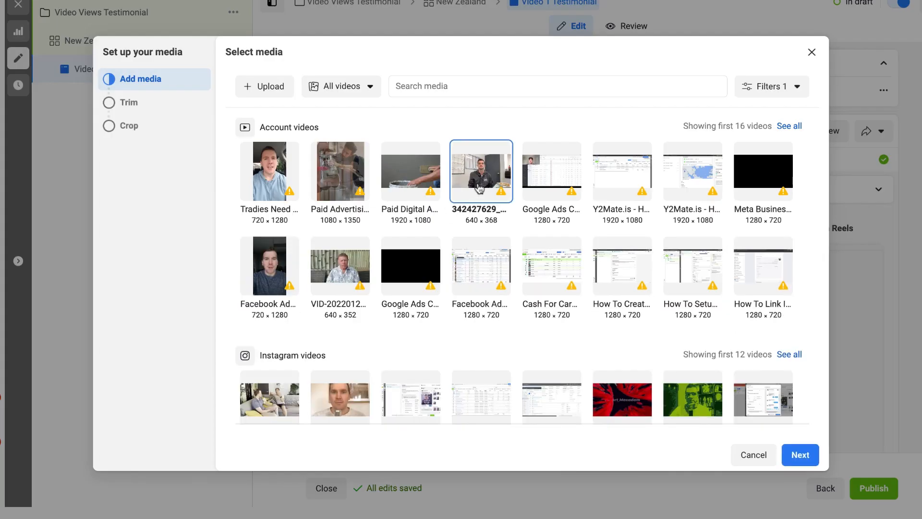
left_click(797, 456)
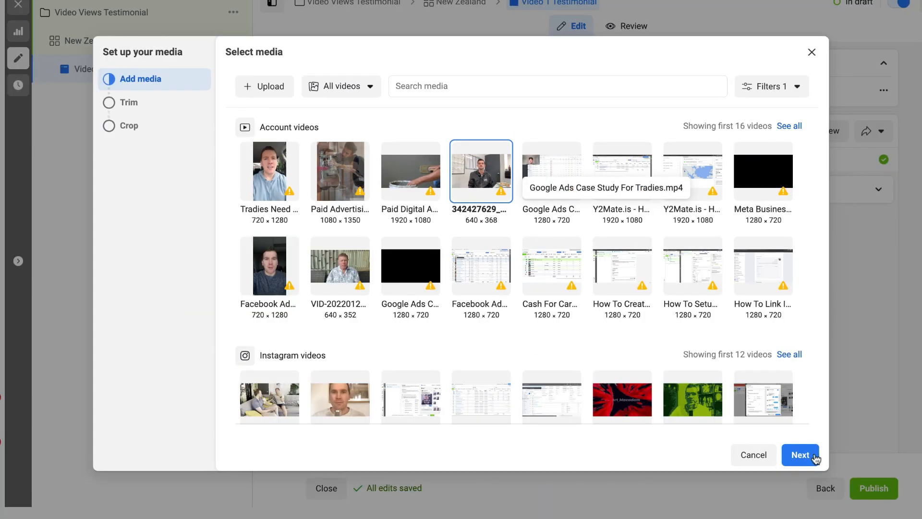
left_click(810, 460)
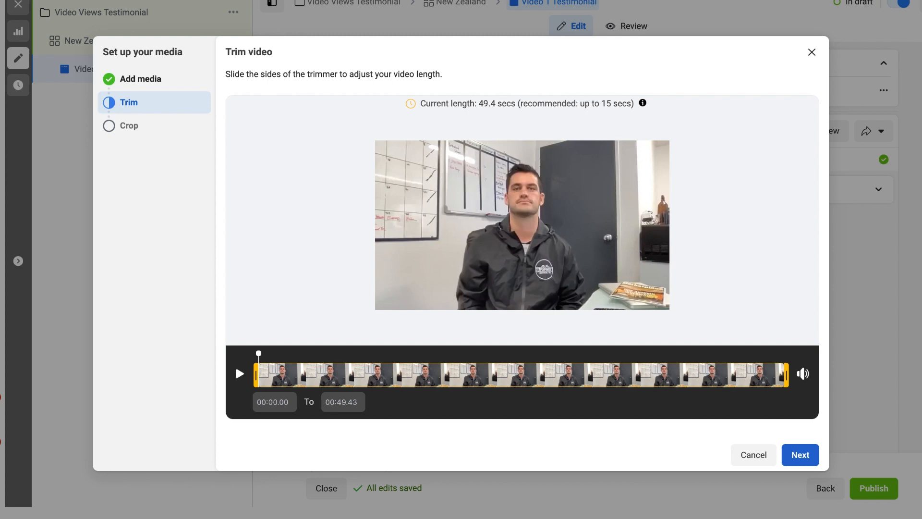
left_click(800, 454)
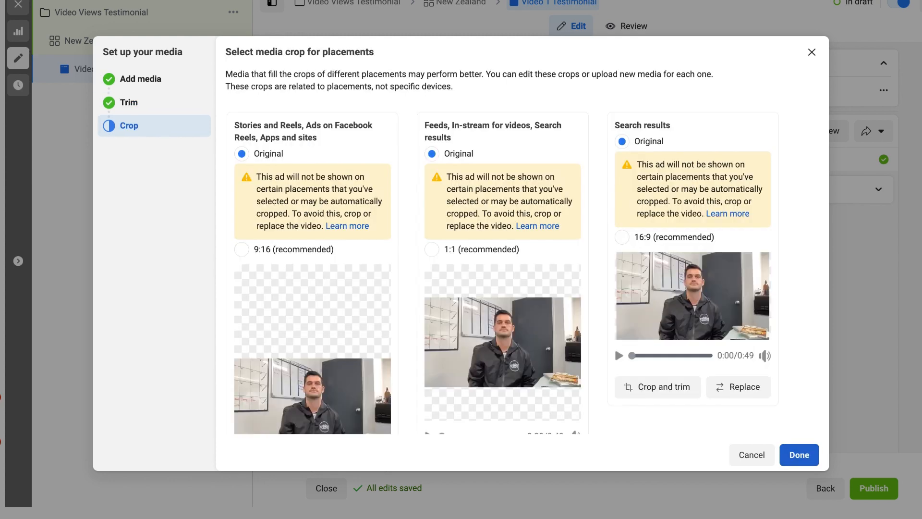
- Choose the recommended video crops: 9:16 for Stories and Reels, 1:1 for Feeds and in-stream, and 16:9 for Search results
scroll(362, 416, "down", 3)
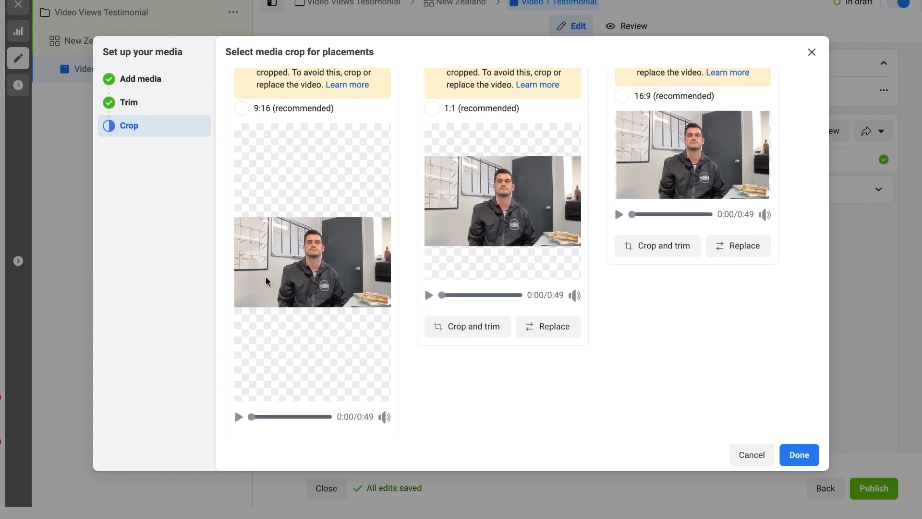
scroll(315, 294, "up", 3)
scroll(317, 297, "down", 2)
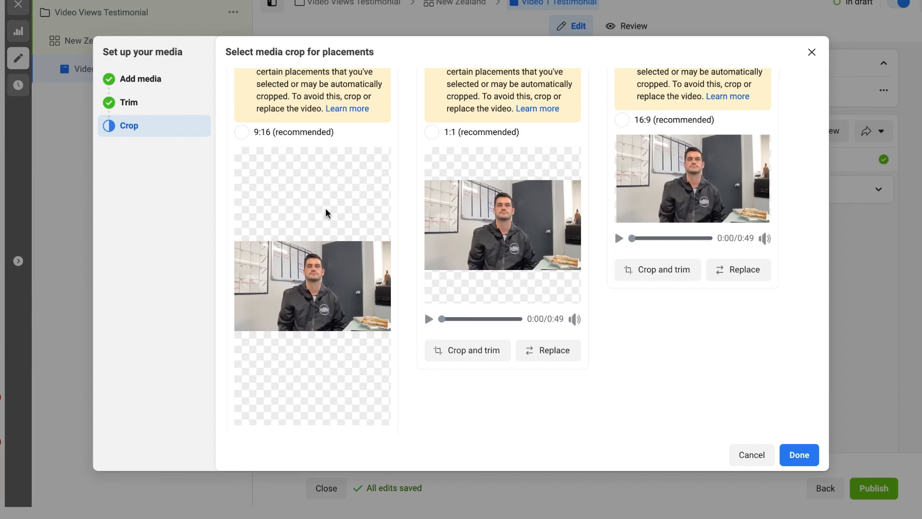
scroll(241, 140, "up", 2)
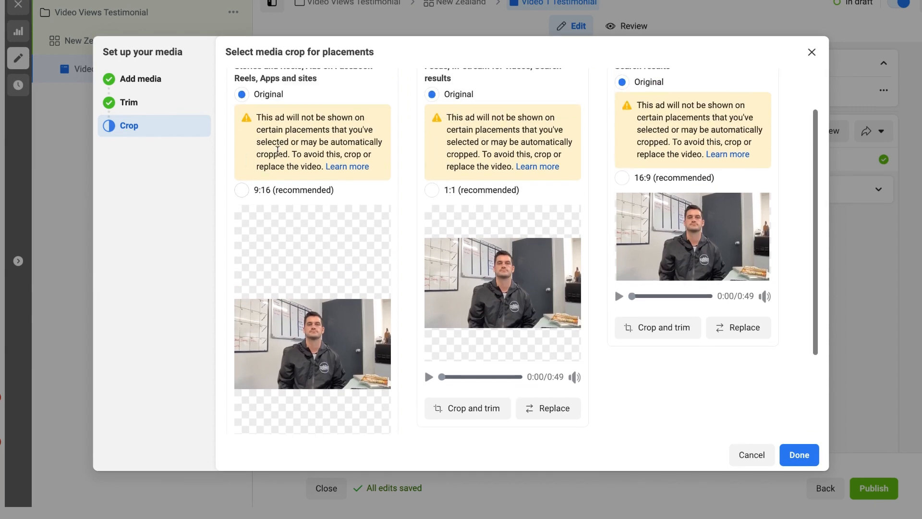
scroll(254, 202, "up", 1)
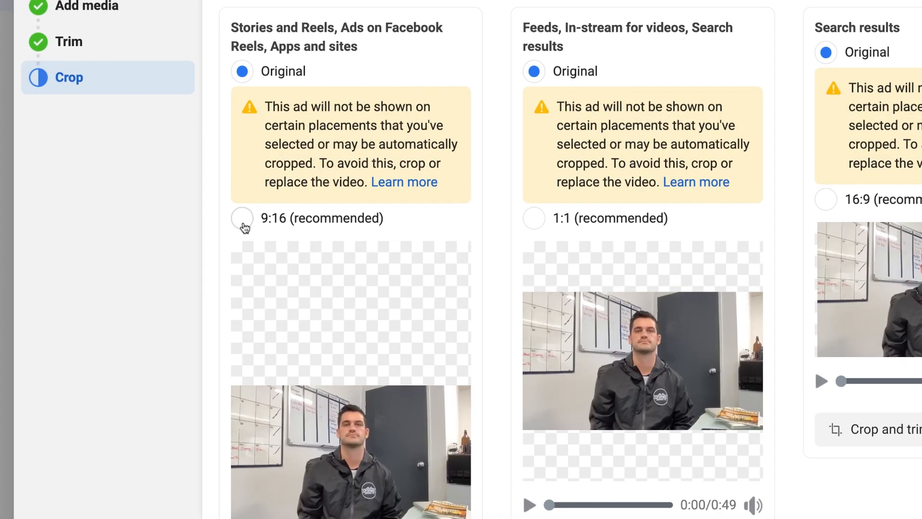
left_click(243, 219)
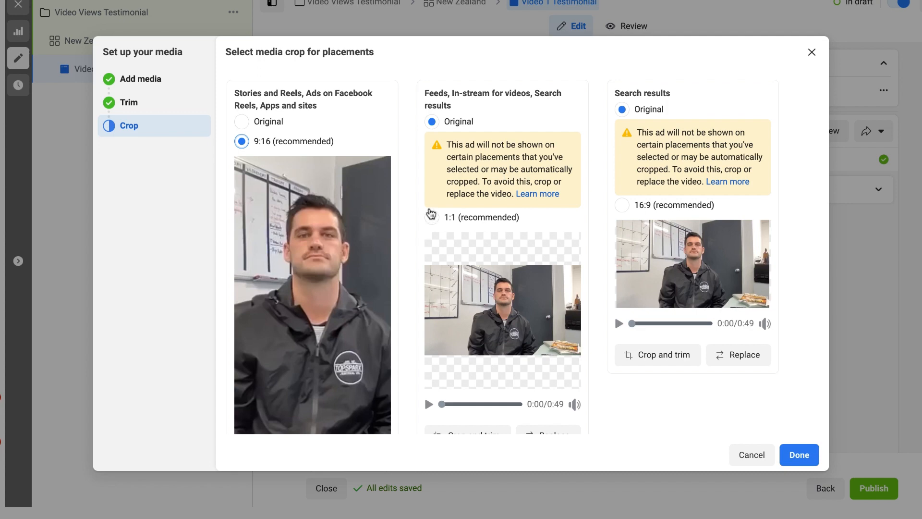
left_click(433, 218)
scroll(686, 230, "up", 1)
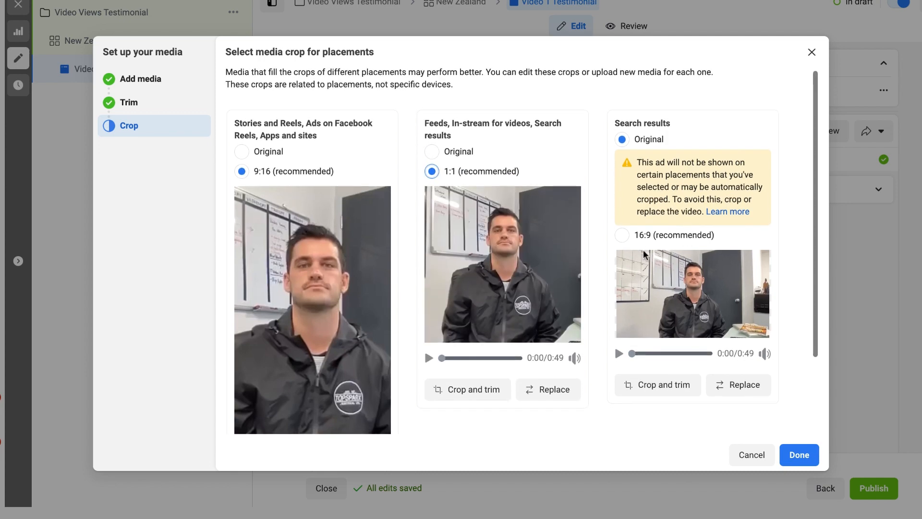
left_click(622, 235)
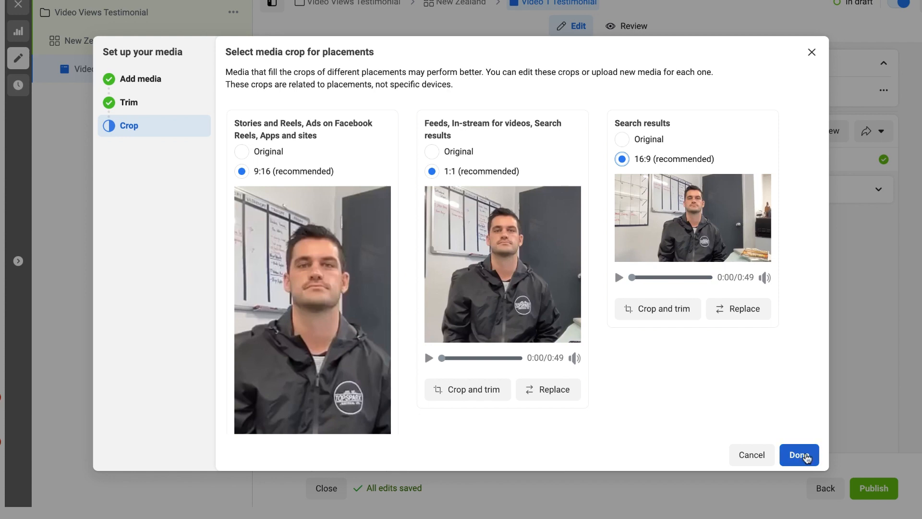
- Apply the selected video crops to the ad and write a thank-you for the customer's great feedback as the primary text
left_click(799, 454)
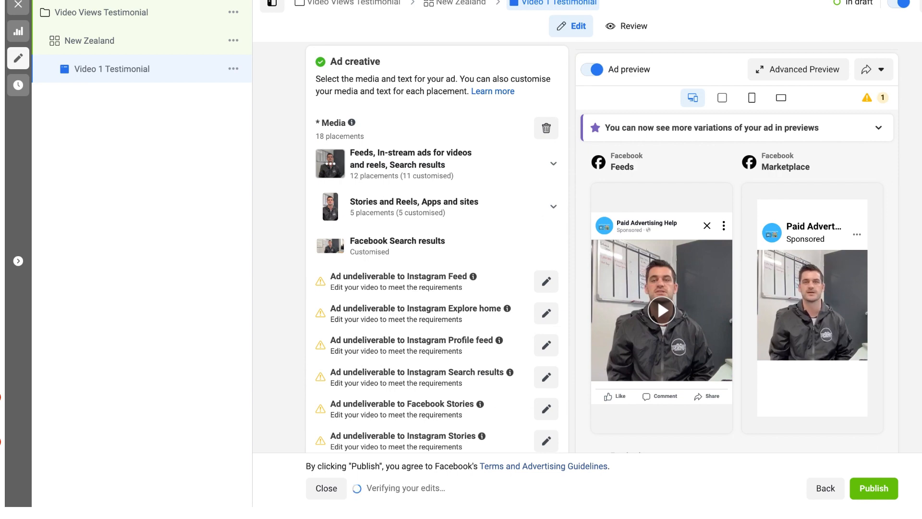
scroll(328, 199, "down", 4)
scroll(437, 240, "down", 2)
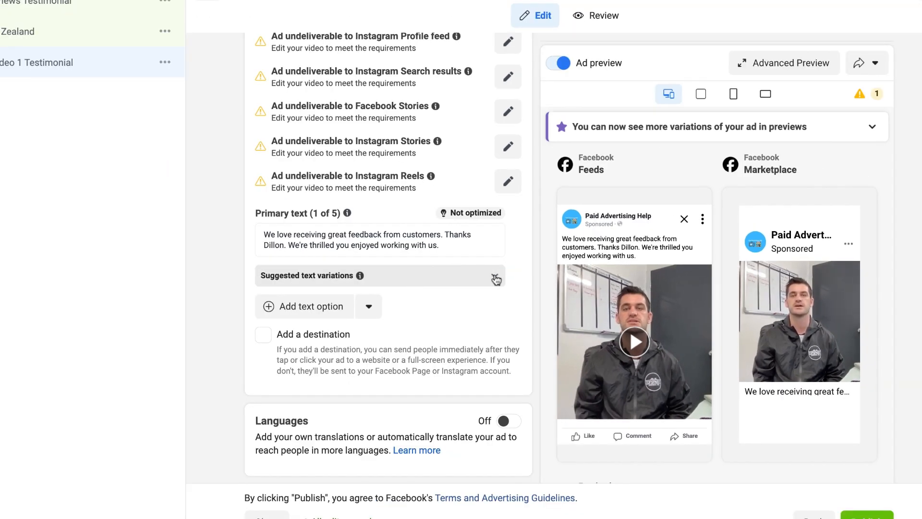
- Add the suggested primary text variation beginning "Get the best service in town!" and one more blank primary text option
left_click(495, 280)
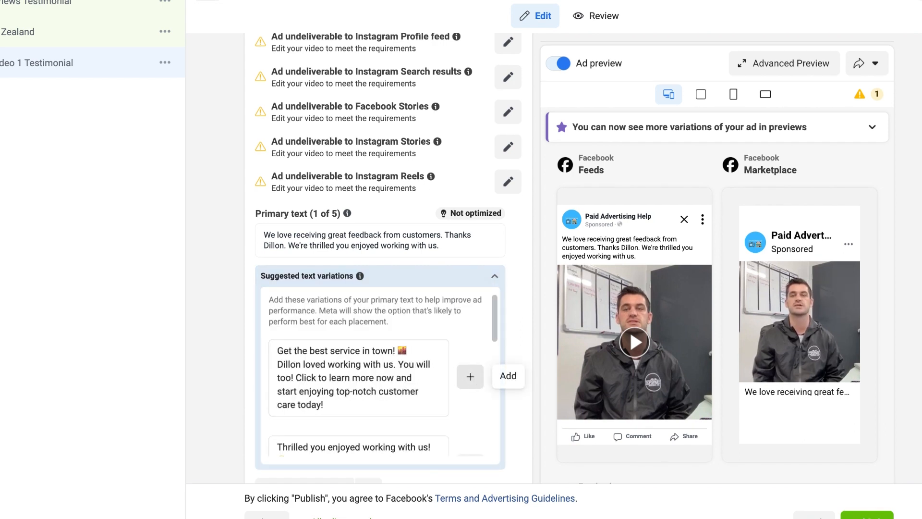
left_click(470, 376)
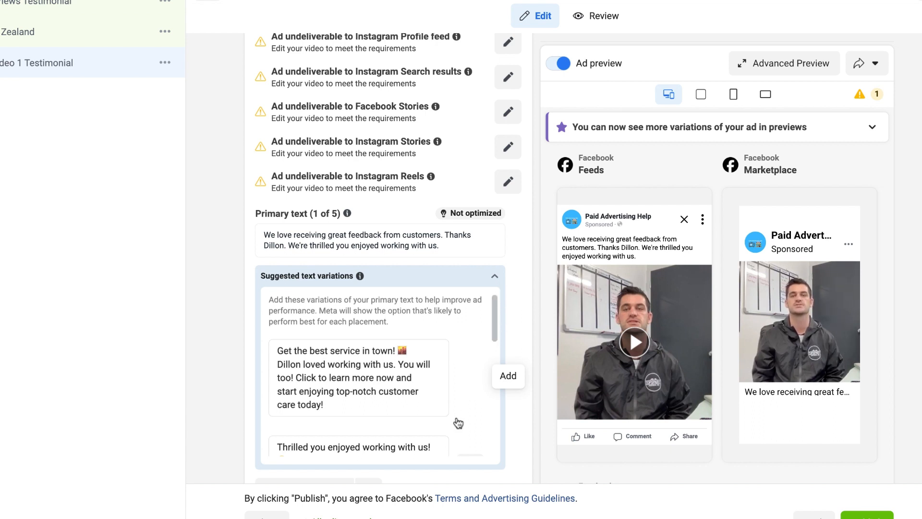
scroll(473, 376, "down", 4)
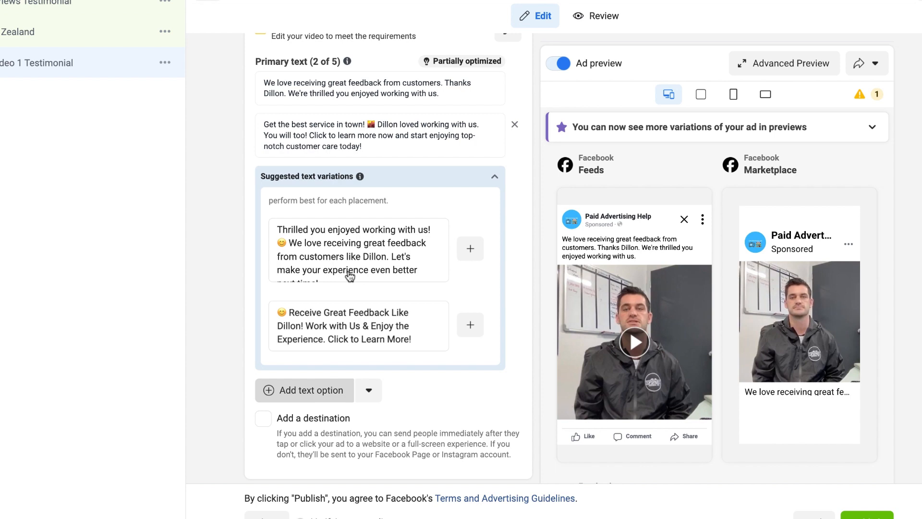
left_click(308, 390)
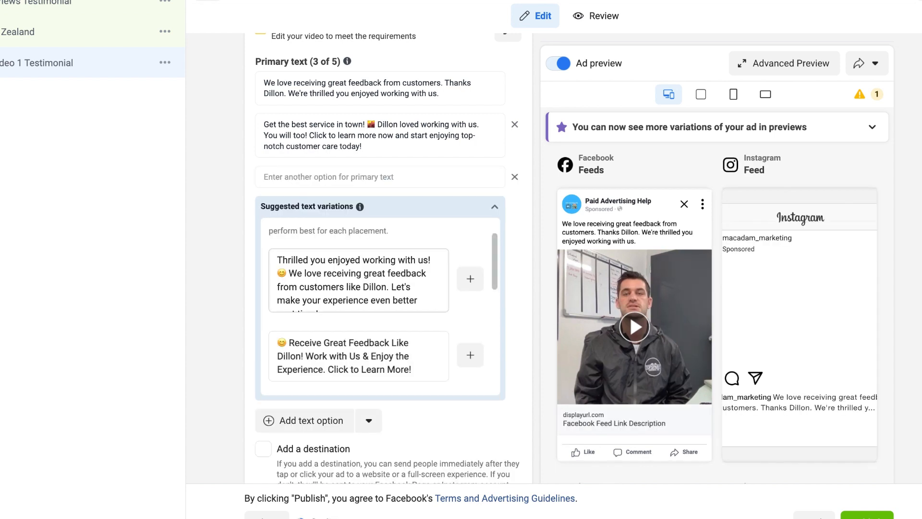
left_click(317, 182)
scroll(317, 182, "down", 3)
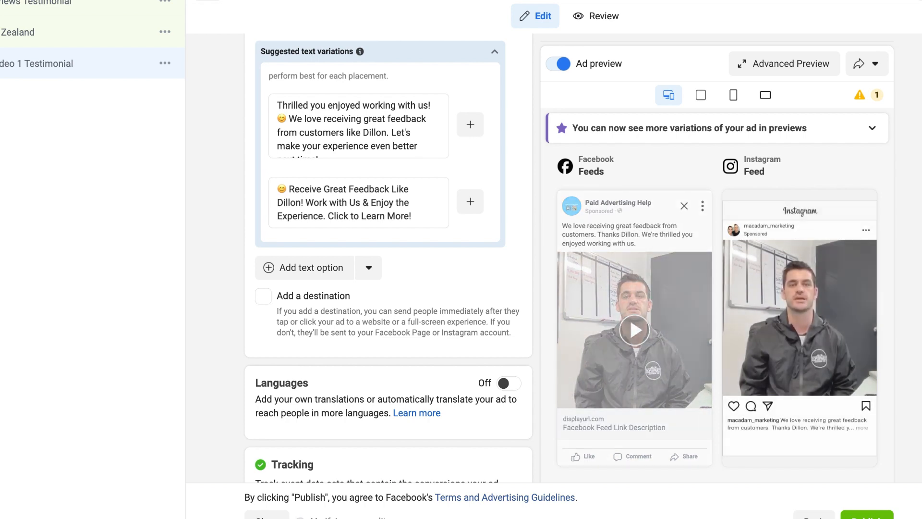
left_click(265, 297)
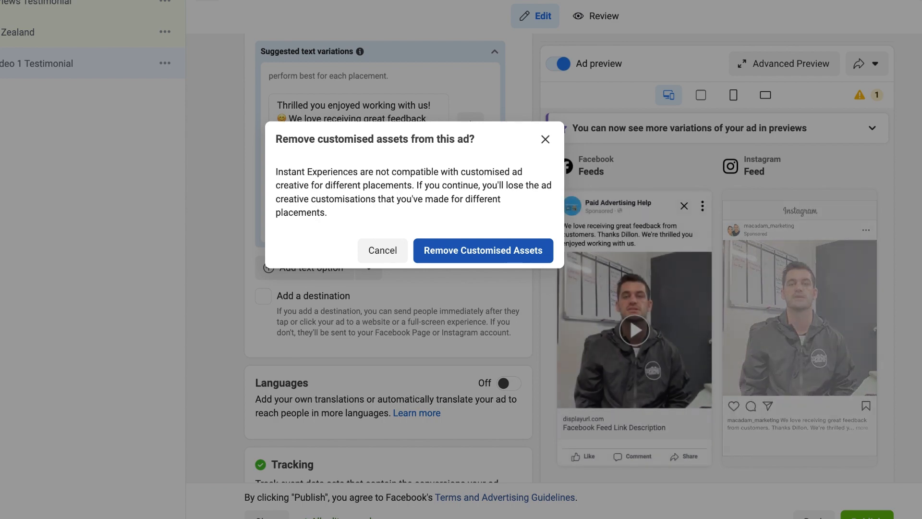
left_click(483, 250)
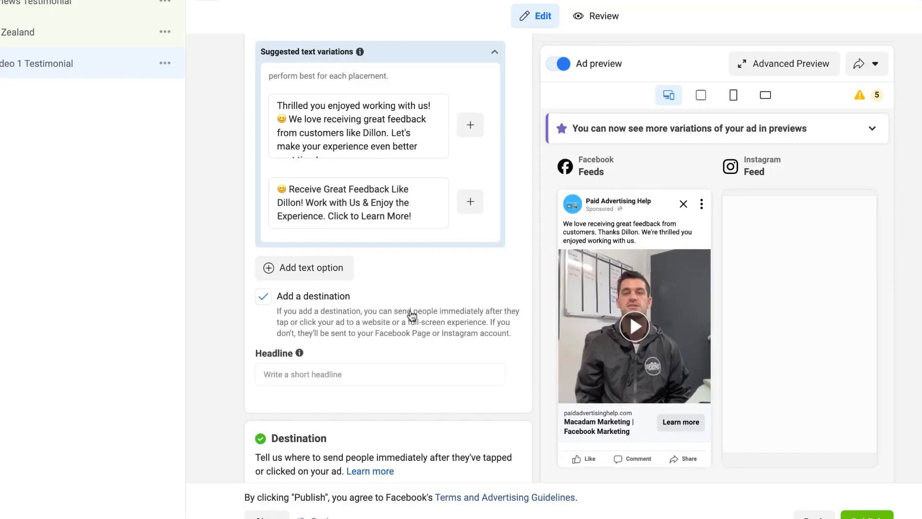
scroll(412, 317, "down", 2)
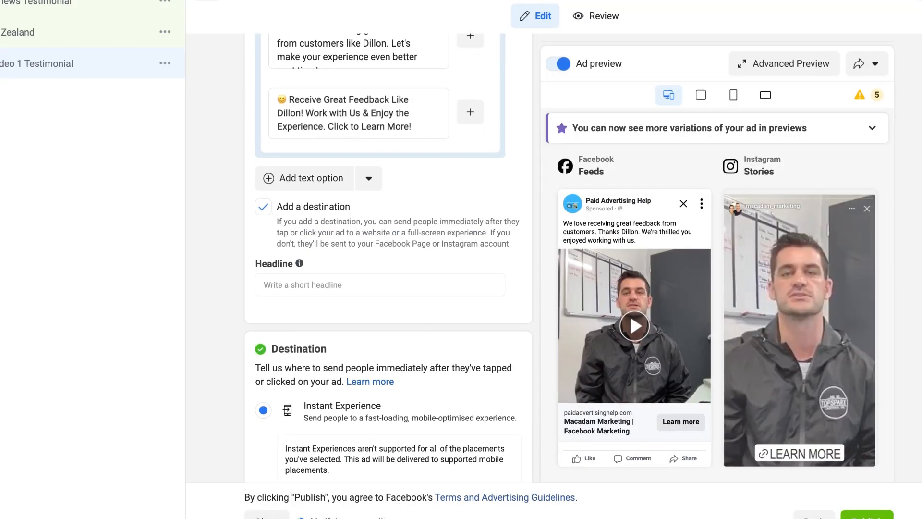
scroll(412, 317, "down", 2)
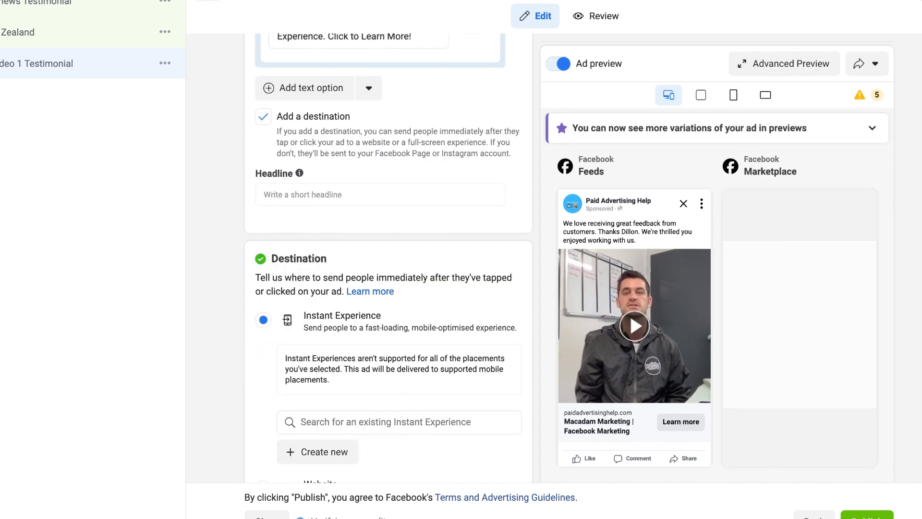
scroll(519, 340, "down", 2)
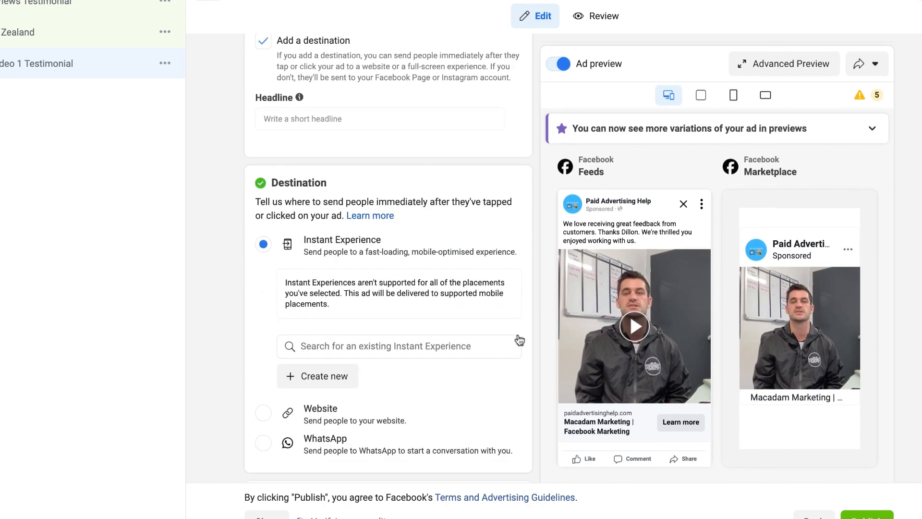
scroll(518, 339, "down", 2)
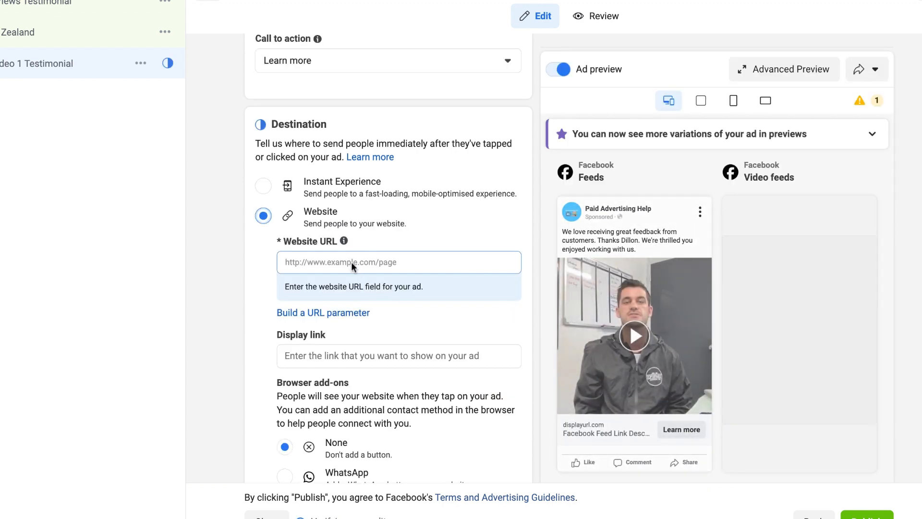
left_click(350, 261)
type("https://www.paidadvertisinghelp.com/")
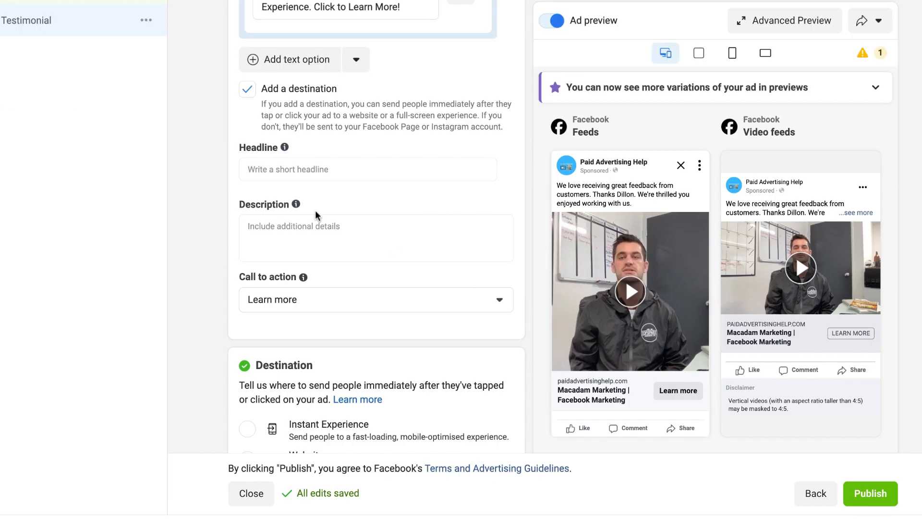
- Set the ad's headline to "Happy Customer Review"
left_click(306, 178)
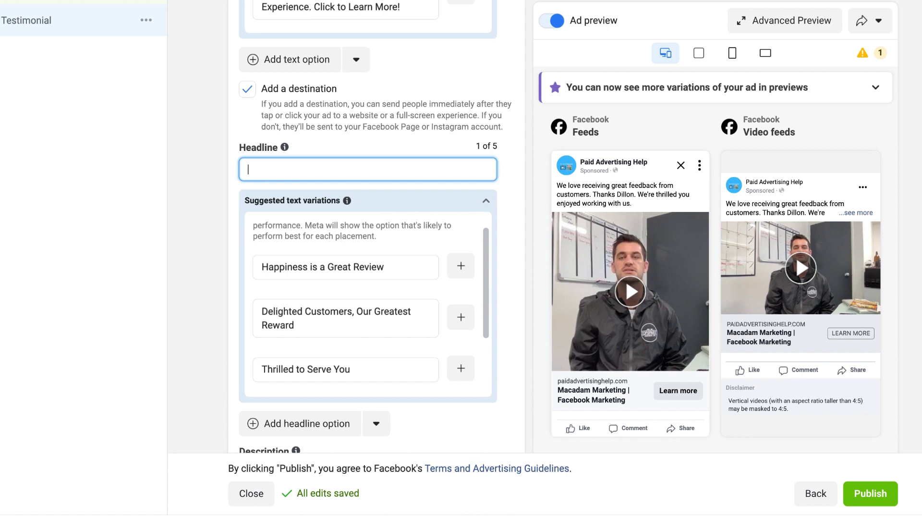
type("Happy Customer Revie")
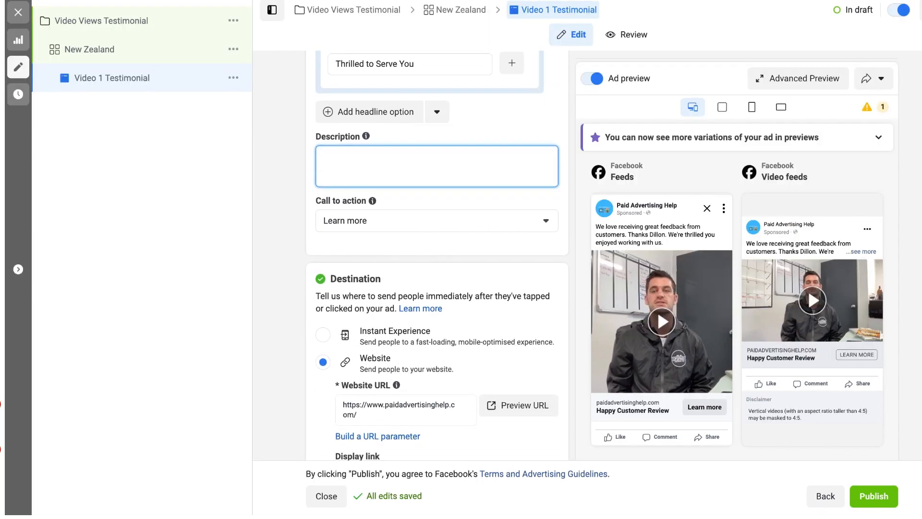
- Check the ad's remaining destination and tracking settings, and publish the campaign
scroll(437, 257, "down", 10)
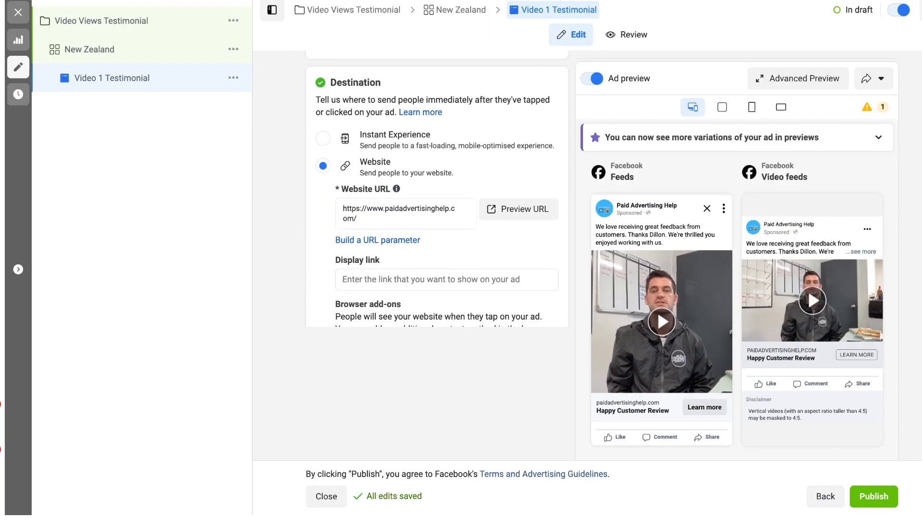
scroll(268, 169, "down", 6)
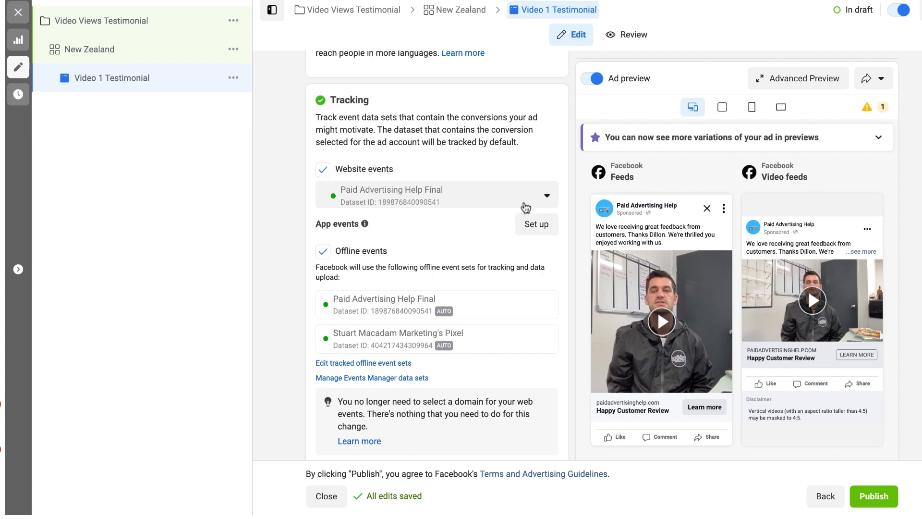
scroll(531, 194, "up", 10)
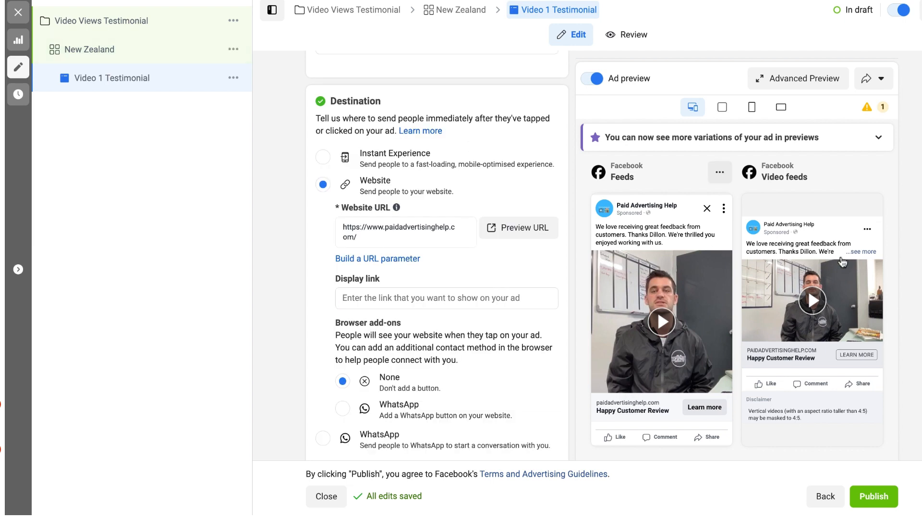
left_click(875, 500)
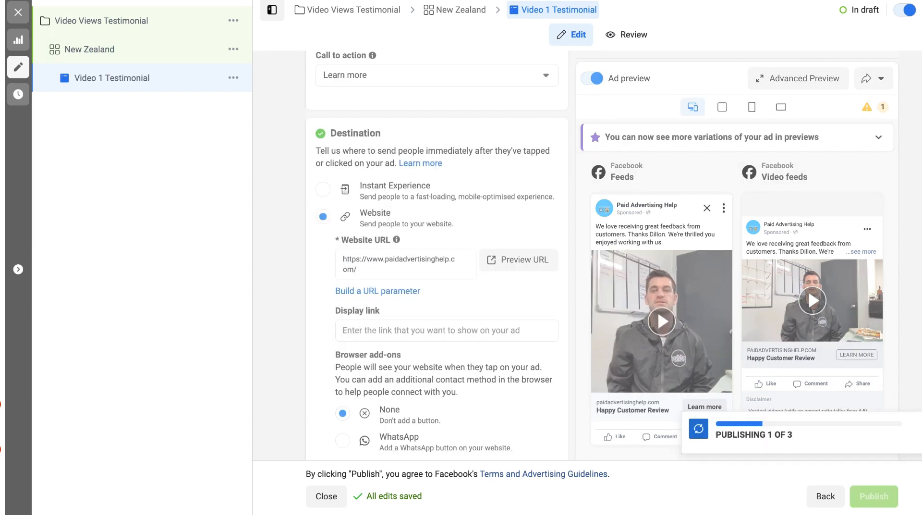